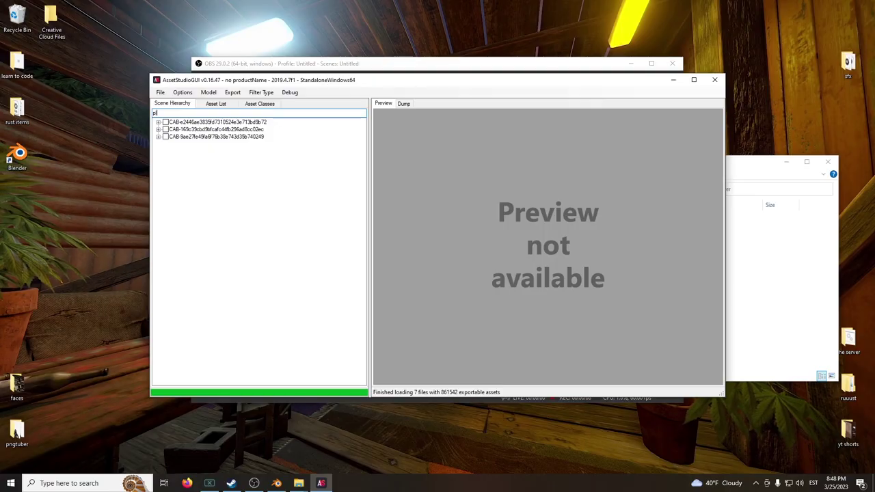
# Step: Search the scene hierarchy for "playermodel" and expand the checked PlayerModel object to show its parts
pyautogui.write('el')
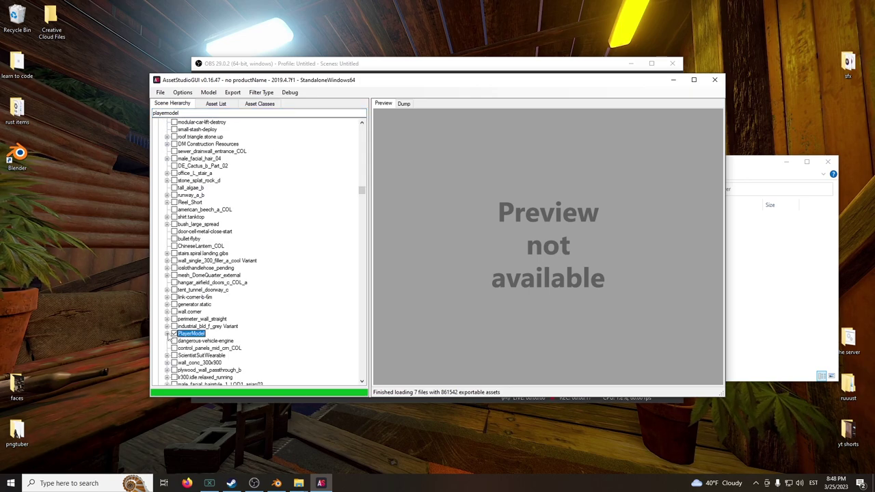
pyautogui.click(167, 334)
pyautogui.scroll(5, 205, 205)
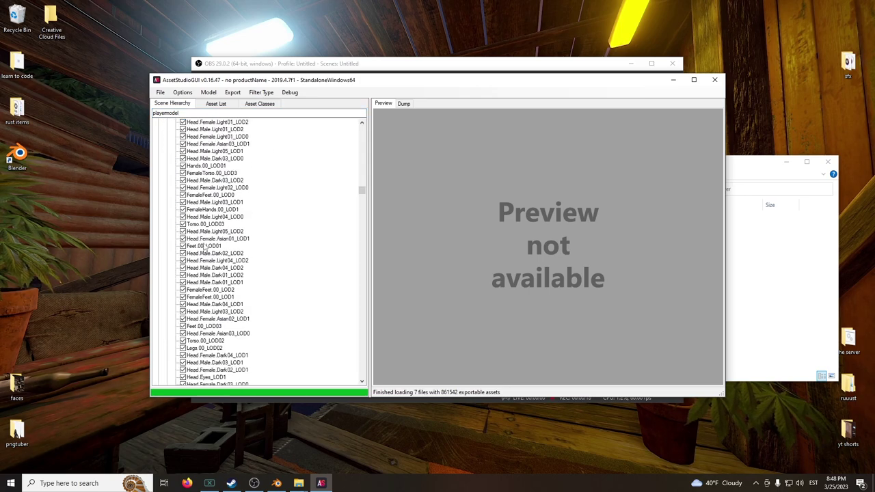
# Step: Export the checked PlayerModel as selected objects (split) into the p0layer folder on the Desktop, and minimize the resulting folder window
pyautogui.click(208, 92)
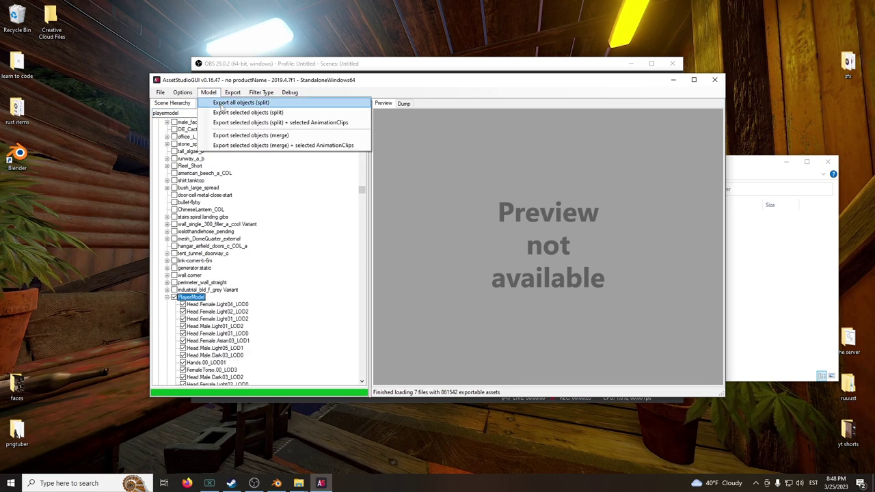
pyautogui.click(230, 113)
pyautogui.click(188, 186)
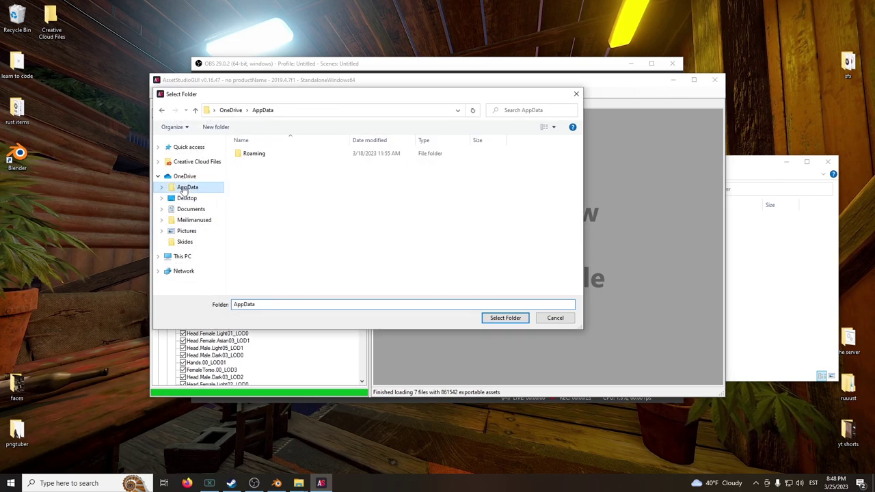
pyautogui.click(188, 199)
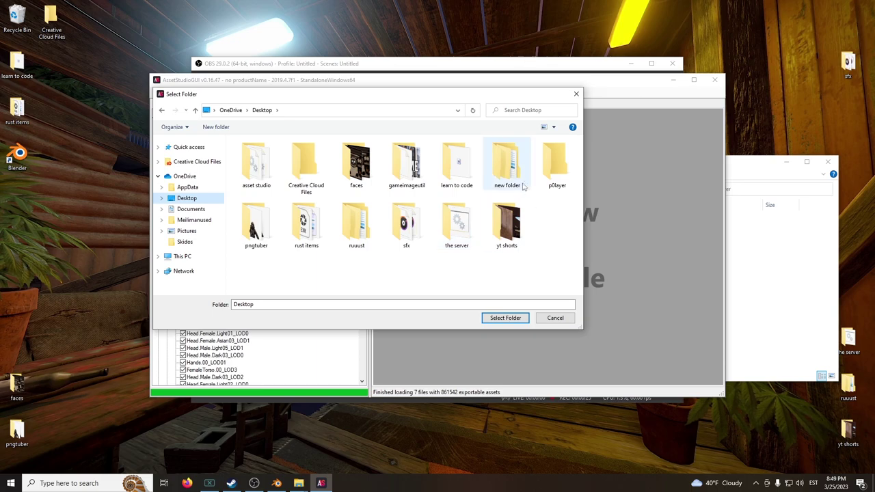
pyautogui.click(552, 167)
pyautogui.click(505, 318)
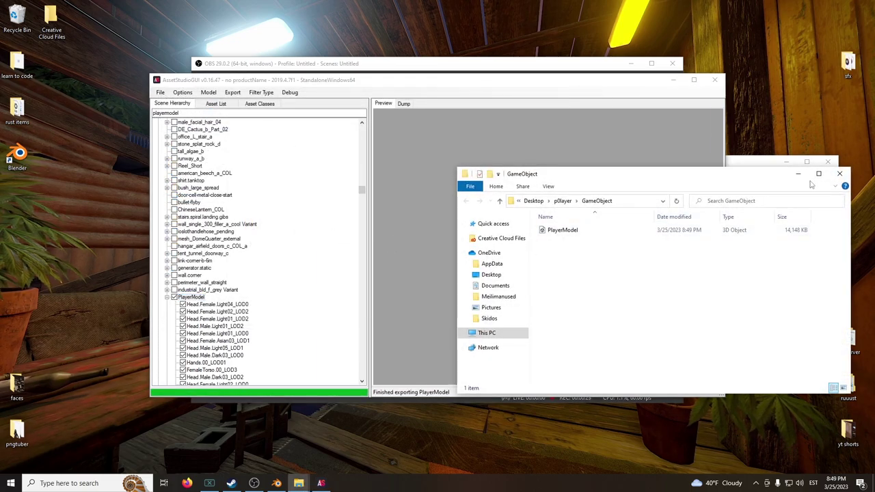
pyautogui.click(798, 174)
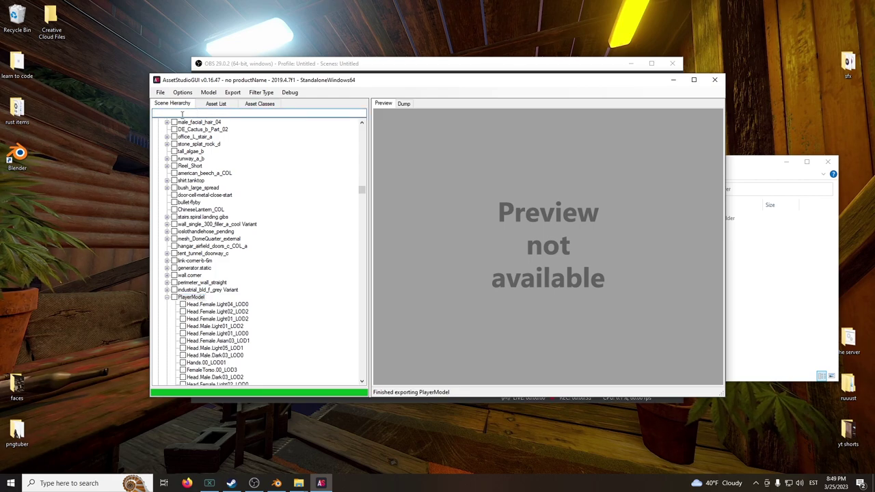
# Step: Filter the asset list by "player/textures/rework" and preview the textures from Teeth_Diffuse down to MaleBody_Light_01_BaseColor
pyautogui.click(215, 103)
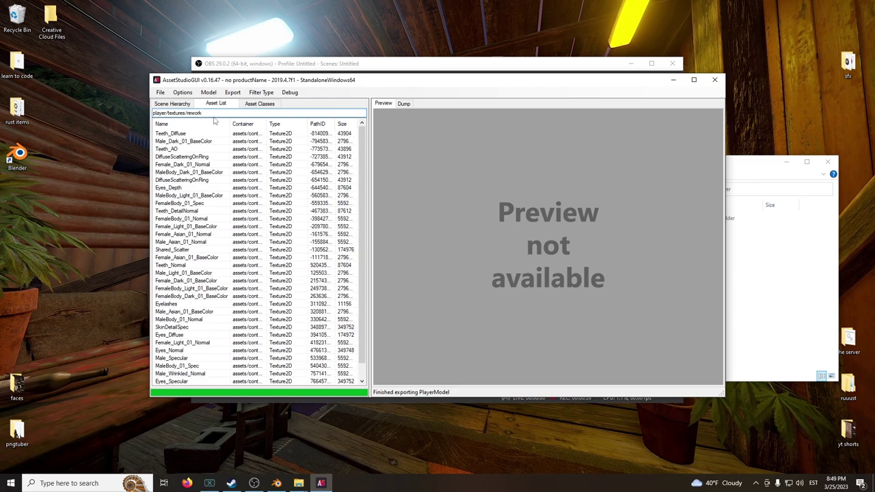
pyautogui.click(199, 133)
pyautogui.press('Down')
pyautogui.press('Down')
pyautogui.press('Down')
pyautogui.press('Down')
pyautogui.press('Down')
pyautogui.press('Down')
pyautogui.press('Down')
pyautogui.press('Down')
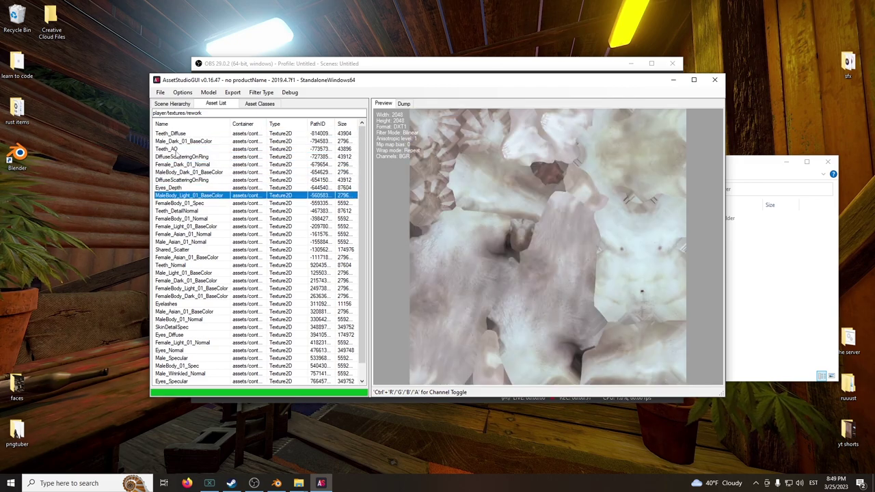
# Step: Select every texture in the filtered list, from Teeth_Diffuse to MaleBody_01_Scatter, and export the selected assets to the p0layer folder
pyautogui.press('Home')
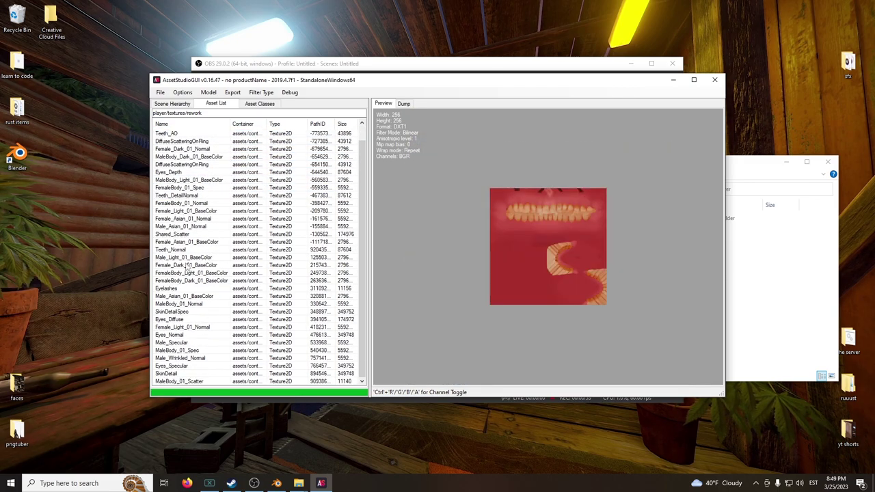
pyautogui.scroll(-1, 188, 331)
pyautogui.keyDown('shift'); pyautogui.click(176, 382); pyautogui.keyUp('shift')
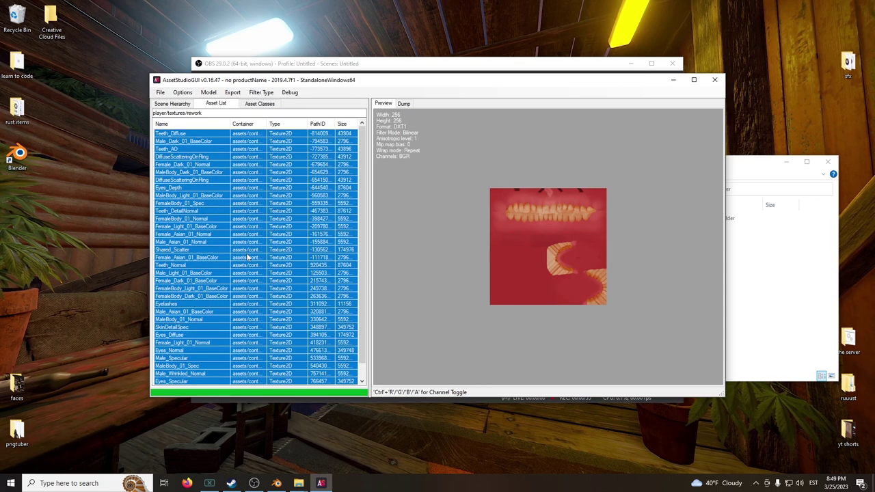
pyautogui.click(233, 93)
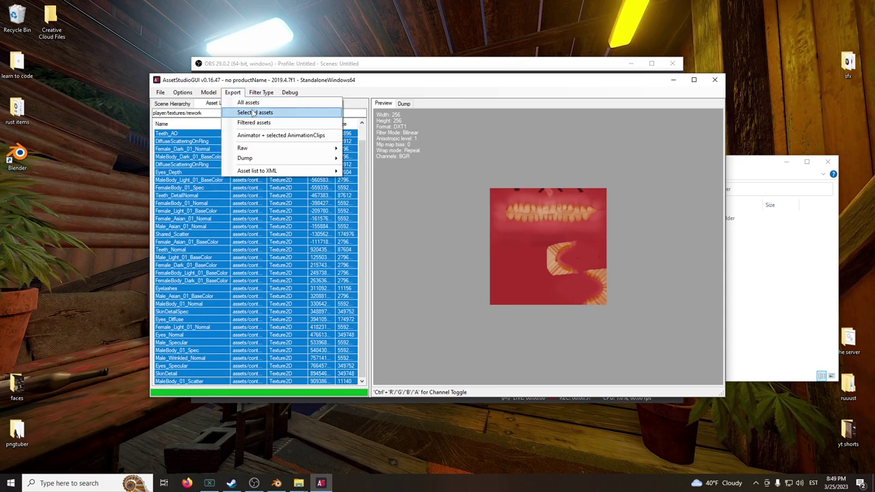
pyautogui.click(254, 114)
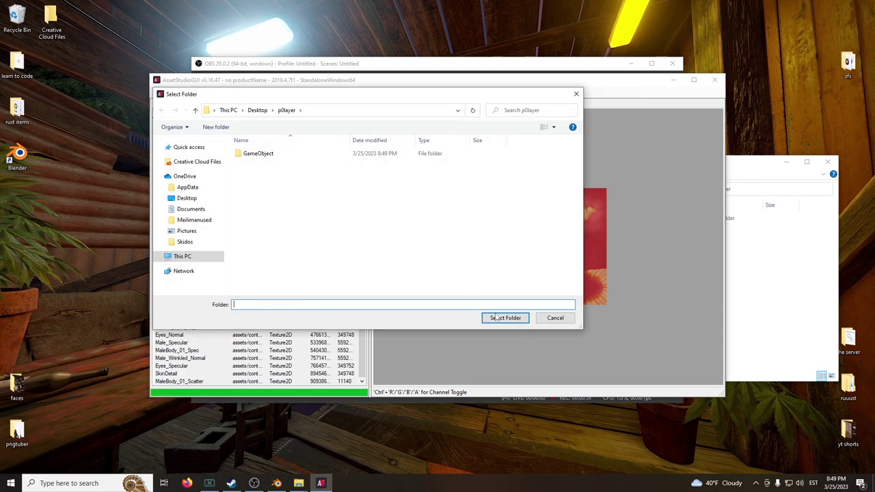
pyautogui.click(503, 316)
# Step: Clear the AssetStudio and OBS windows away and switch to Blender
pyautogui.click(758, 302)
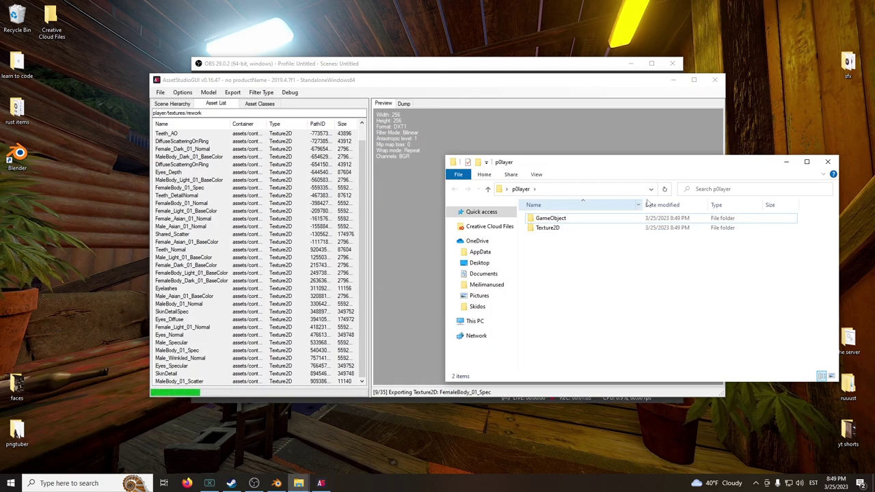
pyautogui.click(716, 80)
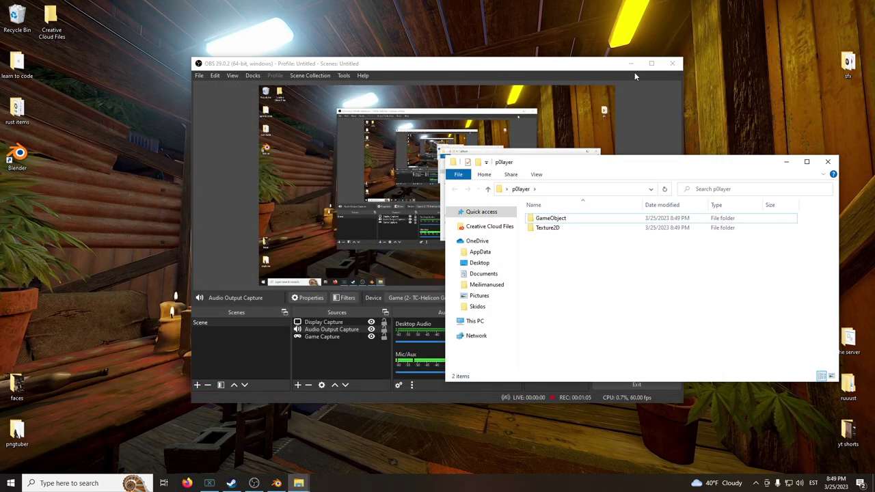
pyautogui.click(630, 63)
pyautogui.click(276, 483)
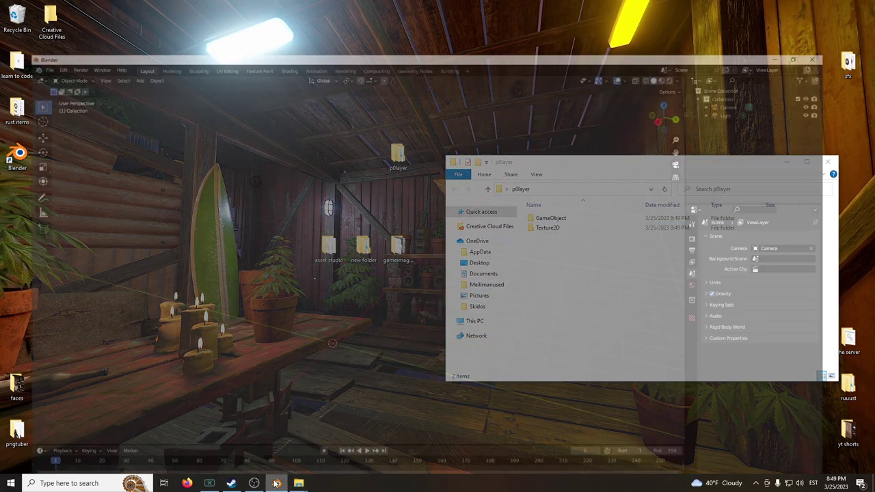
# Step: Import PlayerModel.fbx from the Desktop's p0layer/GameObject folder with Rust Tools, using a scale of 100 with Auto Materials and Auto Cleanup
pyautogui.click(718, 59)
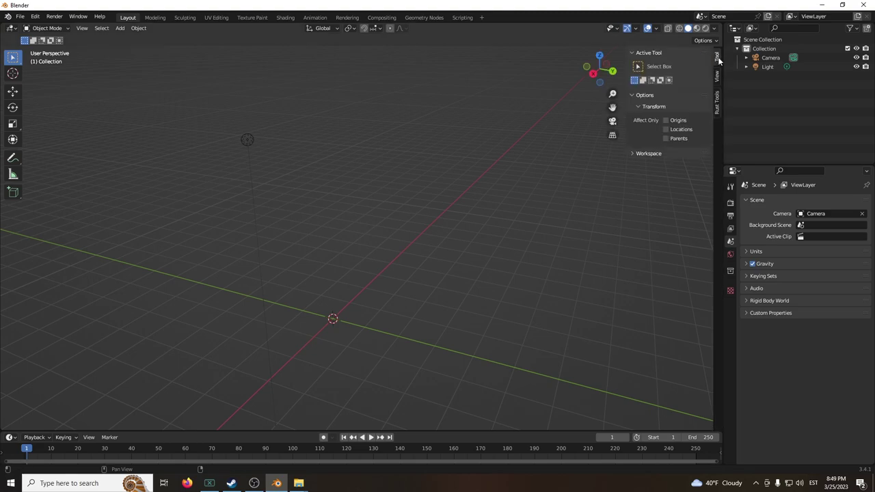
pyautogui.click(716, 106)
pyautogui.click(649, 277)
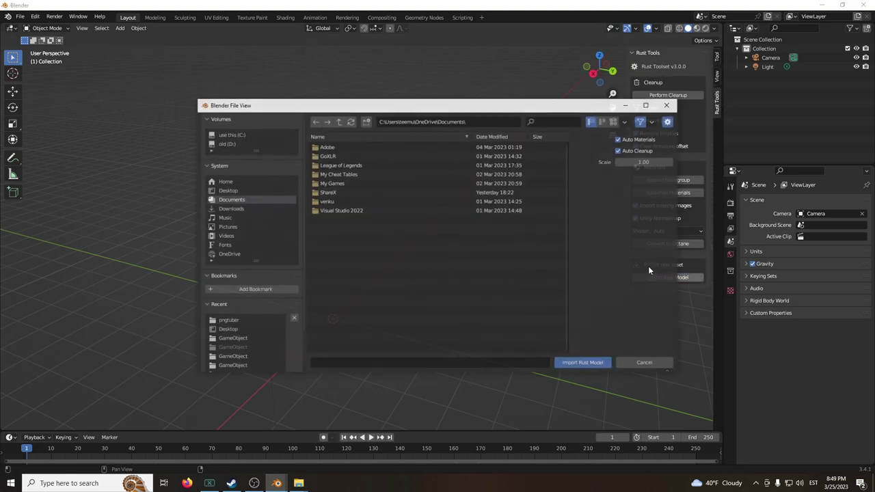
pyautogui.click(243, 191)
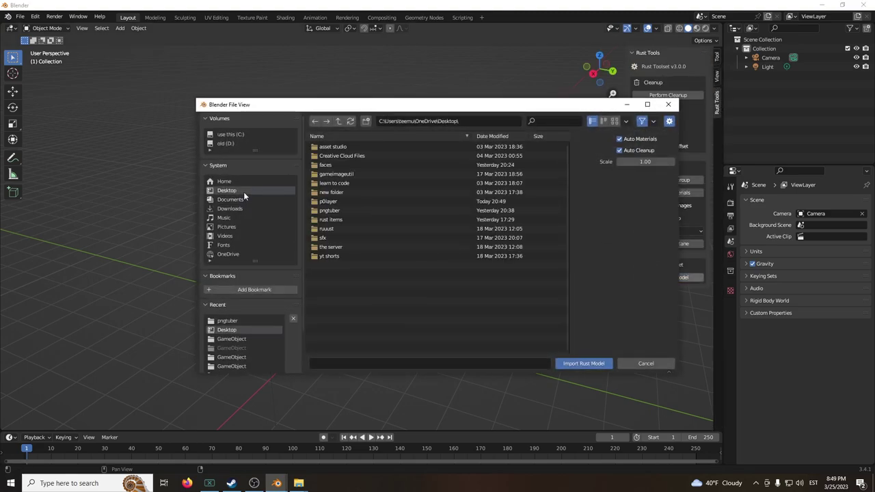
pyautogui.doubleClick(346, 201)
pyautogui.doubleClick(344, 146)
pyautogui.click(344, 146)
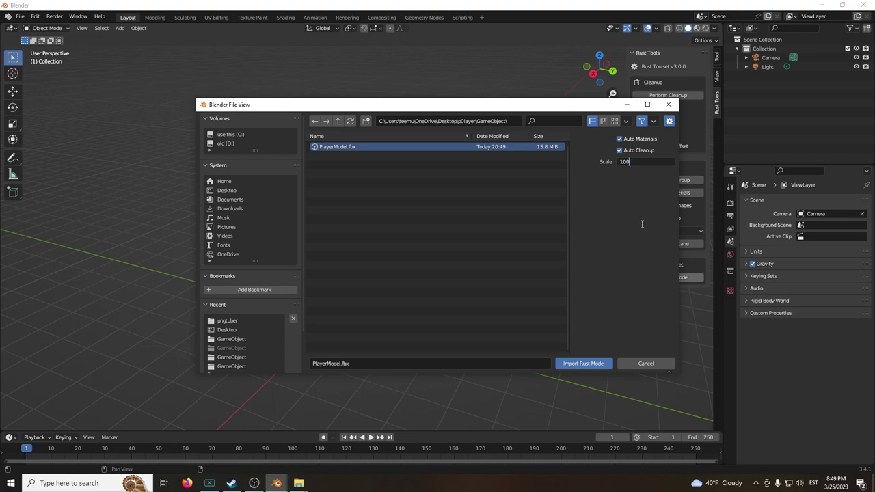
pyautogui.press('Return')
pyautogui.click(586, 363)
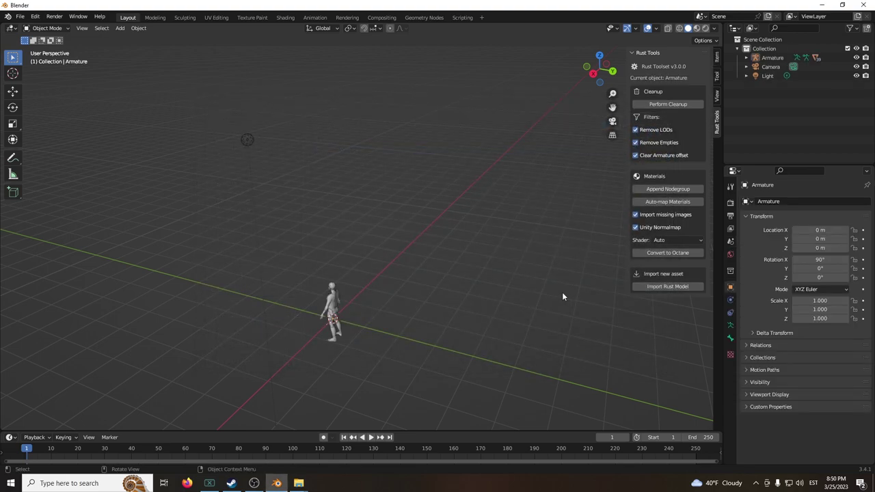
# Step: Expand the Armature in the outliner and enlarge the outliner to fit the player model's meshes
pyautogui.moveTo(563, 293); pyautogui.dragTo(503, 54, button='middle')
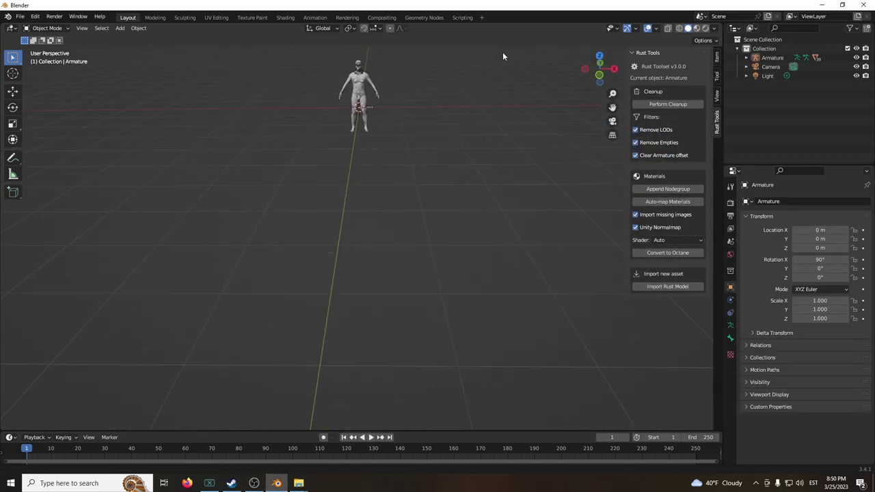
pyautogui.scroll(3, 503, 55)
pyautogui.keyDown('shift'); pyautogui.moveTo(464, 93); pyautogui.dragTo(384, 256, button='middle'); pyautogui.keyUp('shift')
pyautogui.scroll(5, 383, 254)
pyautogui.keyDown('shift'); pyautogui.moveTo(300, 216); pyautogui.dragTo(455, 198, button='middle'); pyautogui.keyUp('shift')
pyautogui.click(747, 59)
pyautogui.scroll(-6, 812, 110)
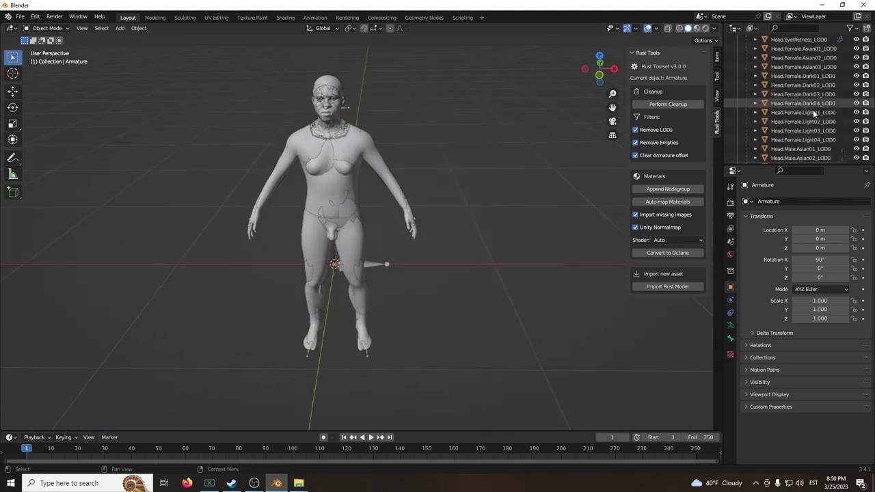
pyautogui.moveTo(814, 164); pyautogui.dragTo(799, 327)
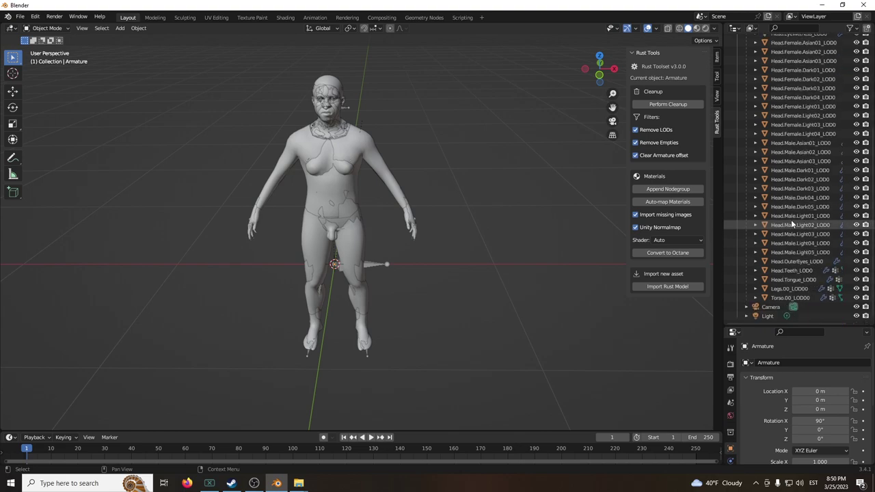
pyautogui.scroll(7, 791, 214)
pyautogui.click(791, 180)
pyautogui.scroll(1, 786, 164)
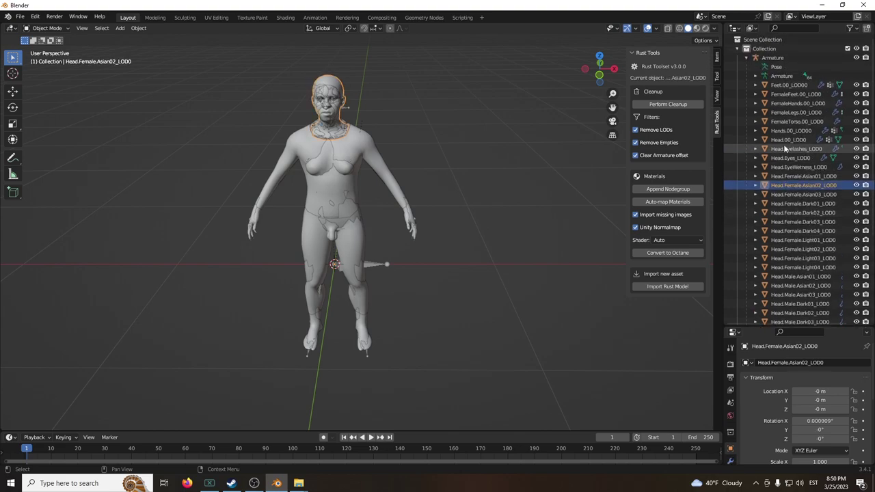
# Step: Filter the outliner by "female", delete all meshes from FemaleFeet.00_LOD0 to Head.Female.Light04_LOD0, and clear the filter
pyautogui.click(797, 28)
pyautogui.write('female')
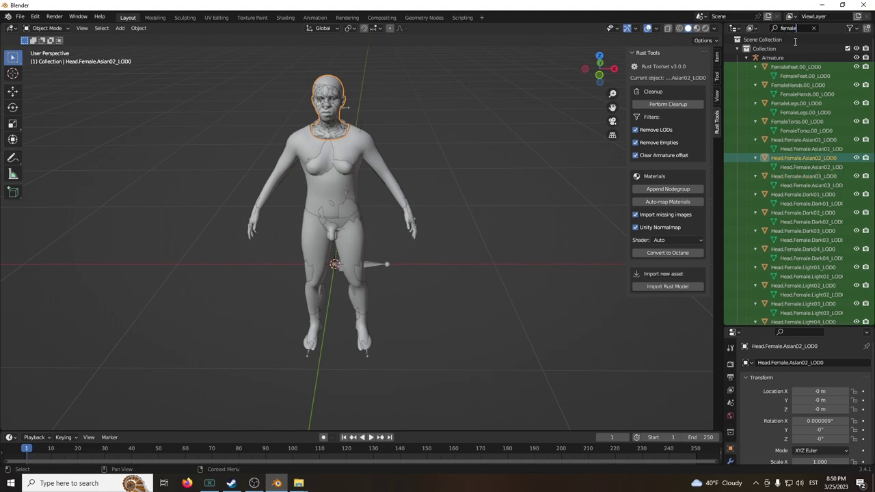
pyautogui.click(800, 101)
pyautogui.click(781, 67)
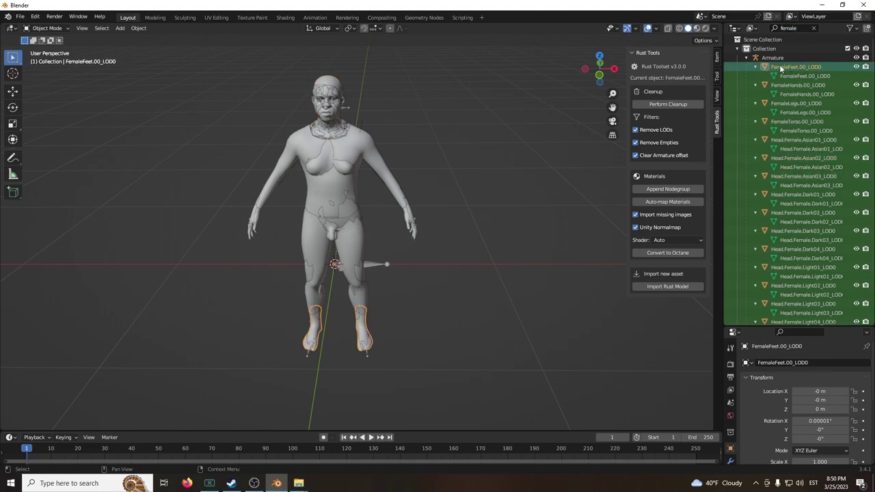
pyautogui.scroll(-2, 797, 163)
pyautogui.keyDown('shift'); pyautogui.click(786, 307); pyautogui.keyUp('shift')
pyautogui.rightClick(785, 307)
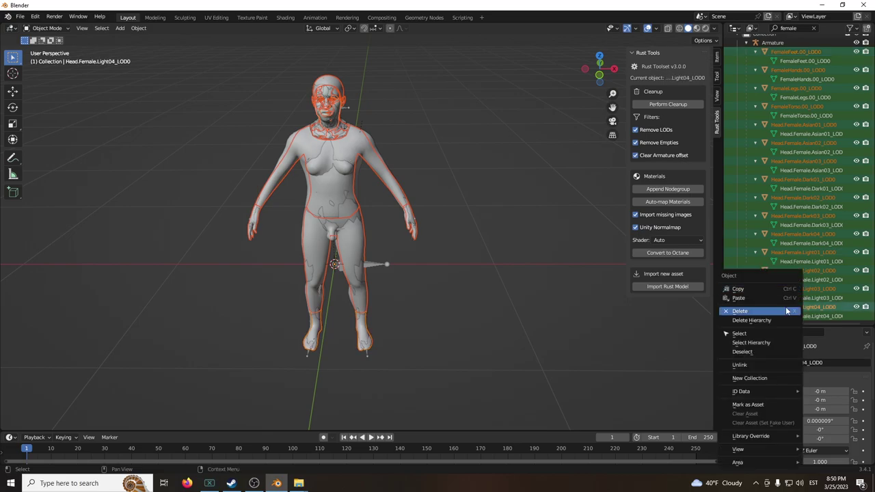
pyautogui.click(748, 312)
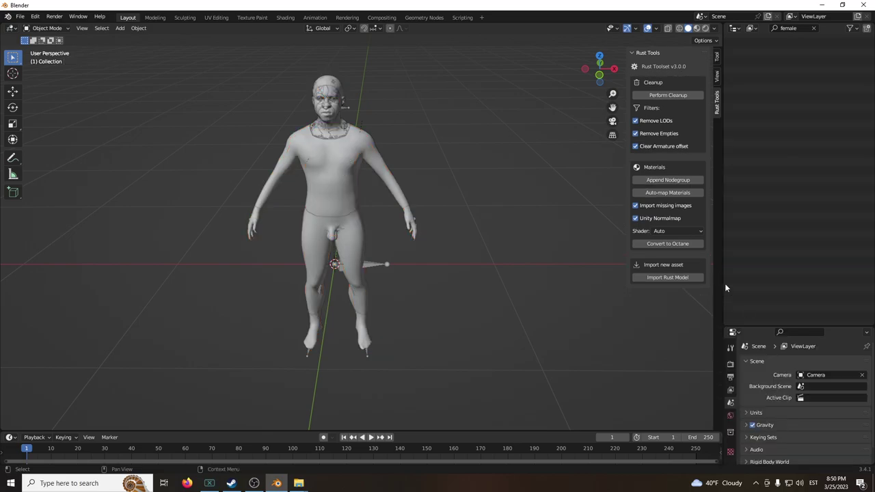
pyautogui.click(814, 28)
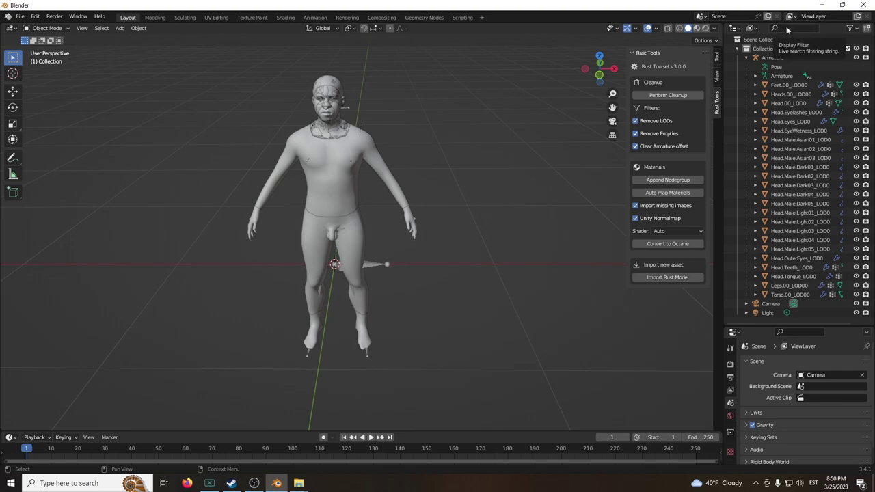
# Step: Filter the outliner by "ligh" and delete the male head meshes from Head.Male.Light01_LOD0 to Head.Male.Light05_LOD0
pyautogui.click(804, 140)
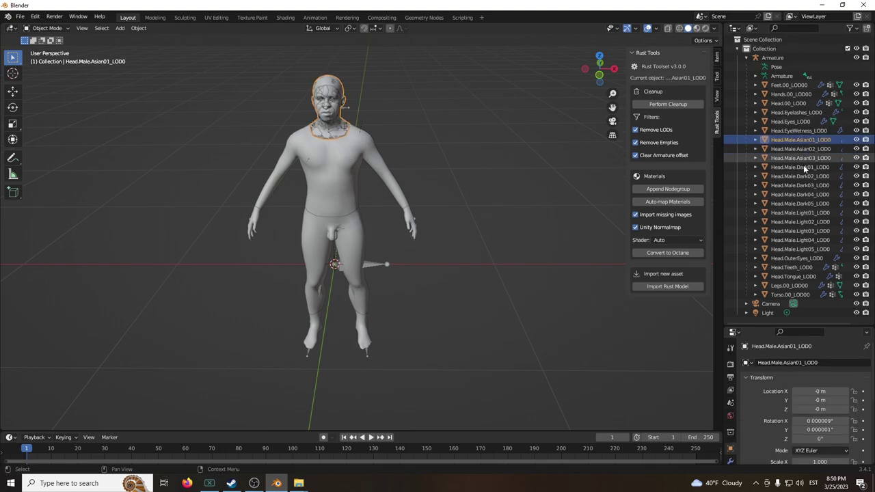
pyautogui.click(799, 213)
pyautogui.click(799, 240)
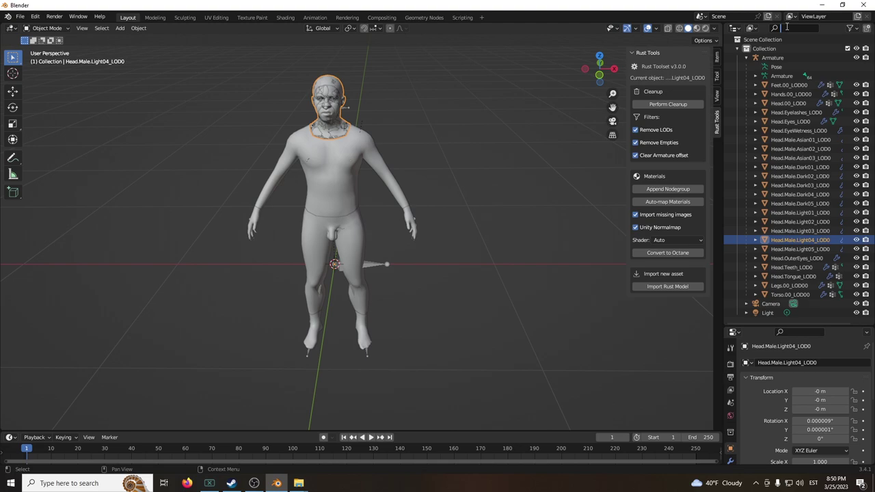
pyautogui.click(787, 27)
pyautogui.write('ligh')
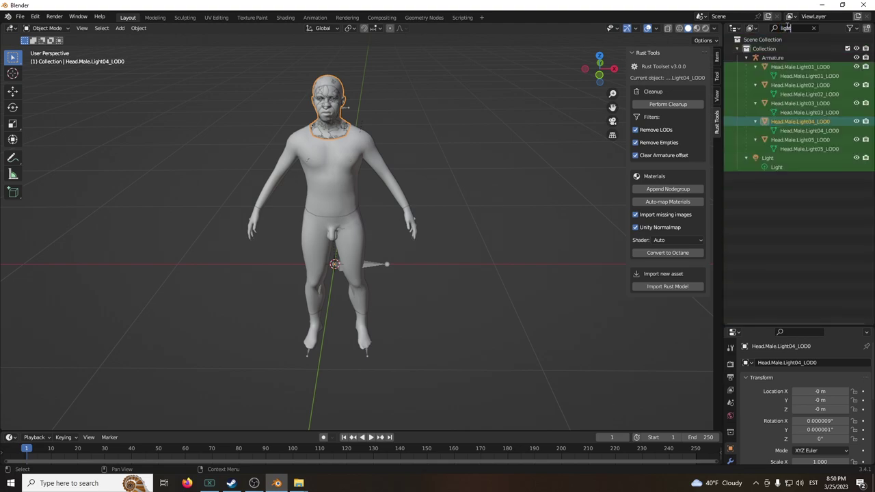
pyautogui.click(798, 66)
pyautogui.rightClick(792, 140)
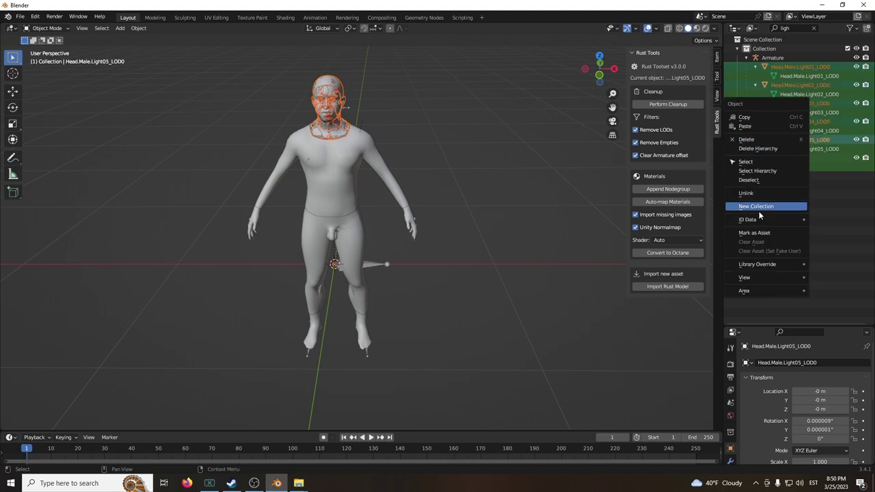
pyautogui.click(755, 141)
# Step: Filter the outliner by "asia", delete Head.Male.Asian01_LOD0 to Head.Male.Asian03_LOD0, and clear the filter
pyautogui.click(798, 28)
pyautogui.write('asia')
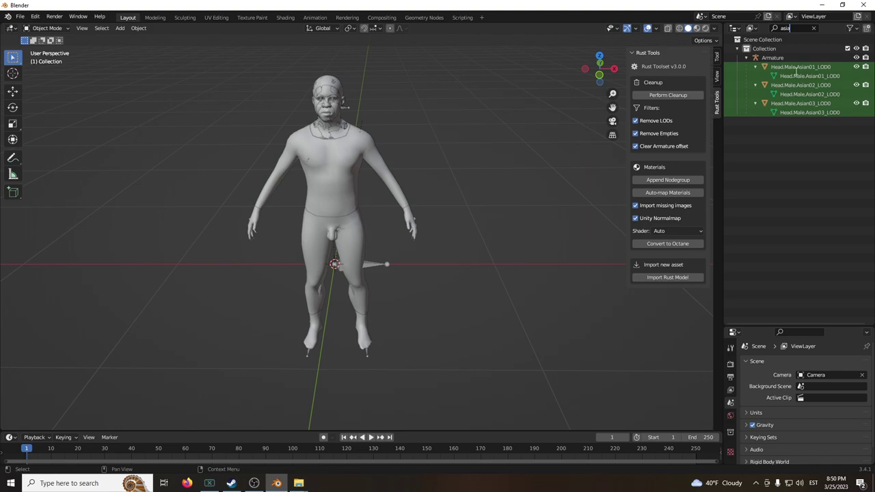
pyautogui.click(798, 67)
pyautogui.rightClick(787, 103)
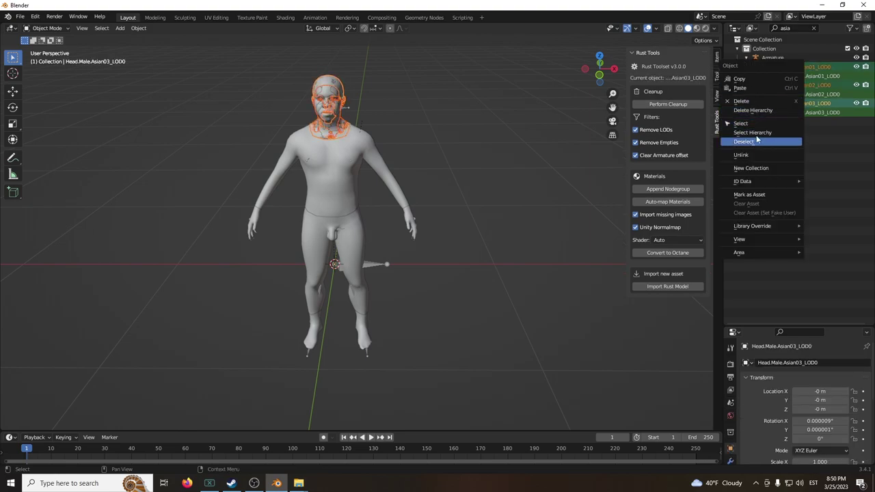
pyautogui.click(750, 103)
pyautogui.click(812, 28)
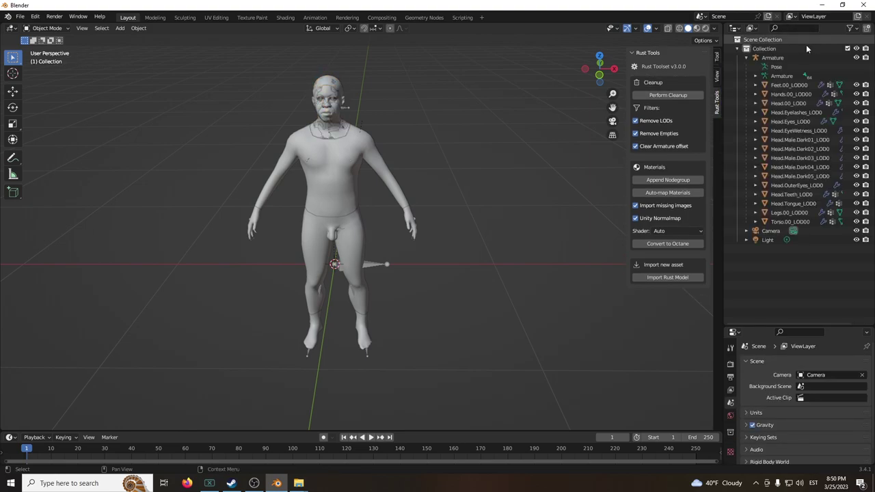
# Step: Select the dark male head meshes in turn and examine the overlapping heads up close
pyautogui.click(796, 131)
pyautogui.click(797, 142)
pyautogui.click(796, 150)
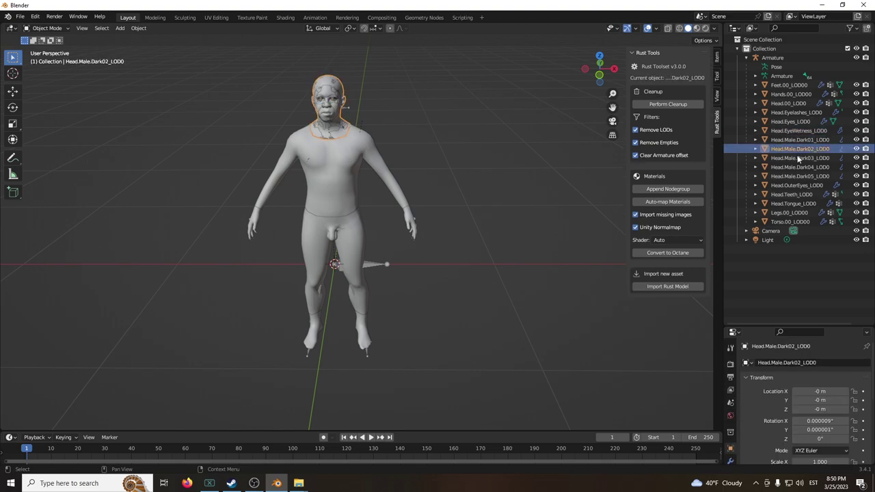
pyautogui.click(796, 159)
pyautogui.click(793, 167)
pyautogui.scroll(2, 537, 130)
pyautogui.keyDown('shift'); pyautogui.moveTo(414, 113); pyautogui.dragTo(429, 241, button='middle'); pyautogui.keyUp('shift')
pyautogui.scroll(4, 430, 241)
pyautogui.scroll(1, 429, 244)
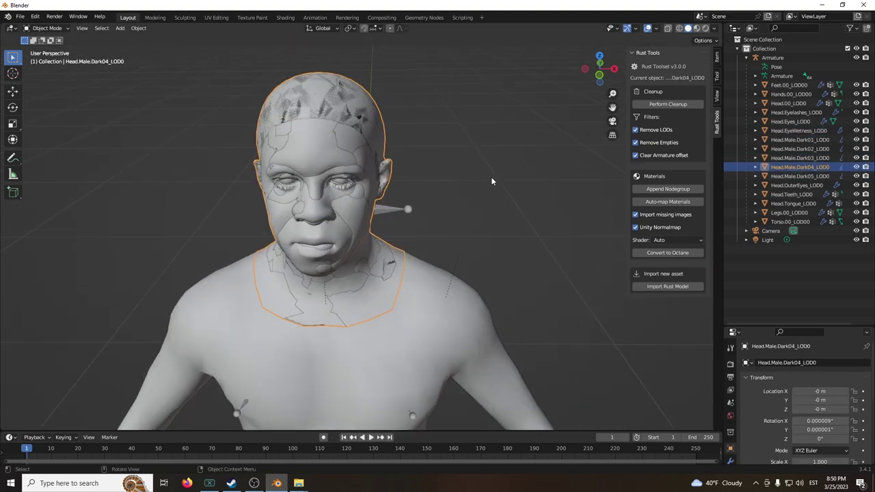
pyautogui.moveTo(491, 178); pyautogui.dragTo(494, 165, button='middle')
# Step: Hide Head.Male.Dark01_LOD0 to Head.Male.Dark05_LOD0 and the base head mesh Head.00_LOD0, keeping Head.OuterEyes_LOD0 shown
pyautogui.click(857, 175)
pyautogui.click(858, 167)
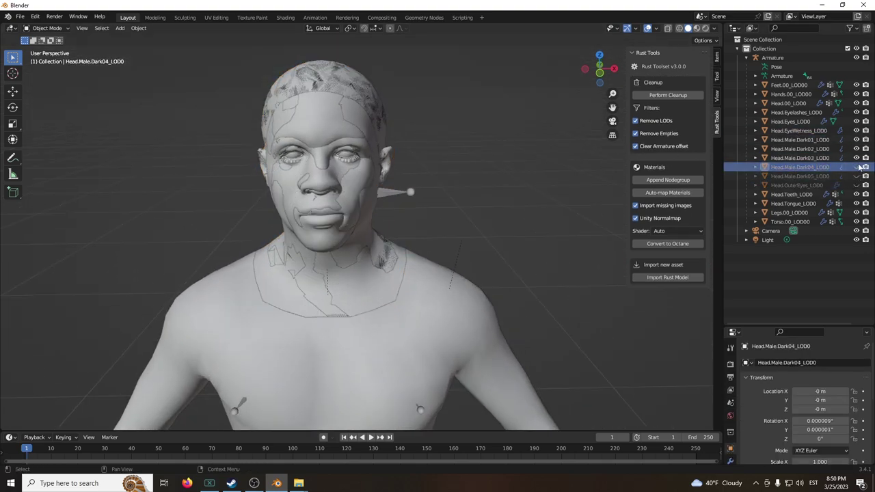
pyautogui.click(858, 185)
pyautogui.moveTo(856, 158); pyautogui.dragTo(857, 141)
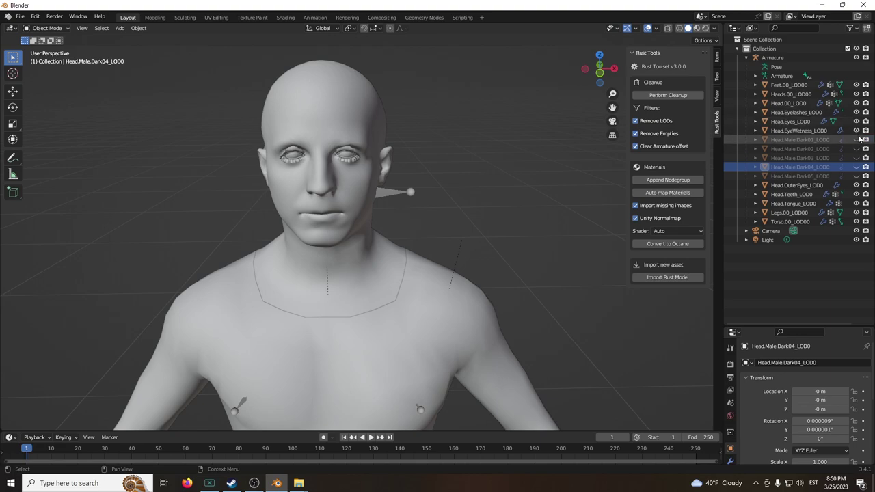
pyautogui.click(354, 138)
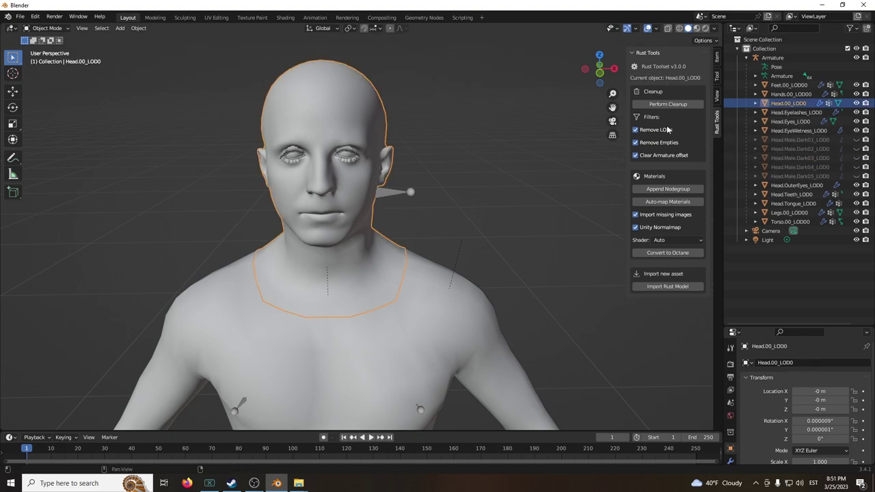
pyautogui.click(856, 102)
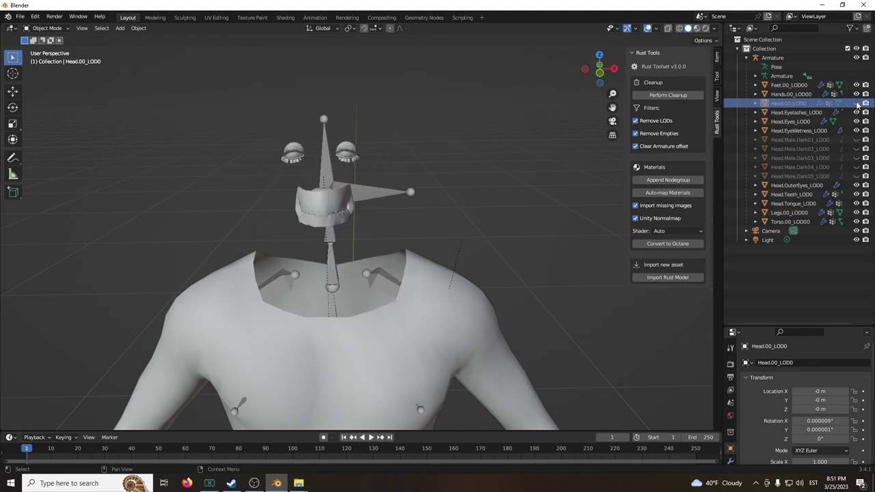
# Step: Preview each dark male head on its own, ending with only Head.Male.Dark05_LOD0 shown
pyautogui.click(856, 139)
pyautogui.click(857, 140)
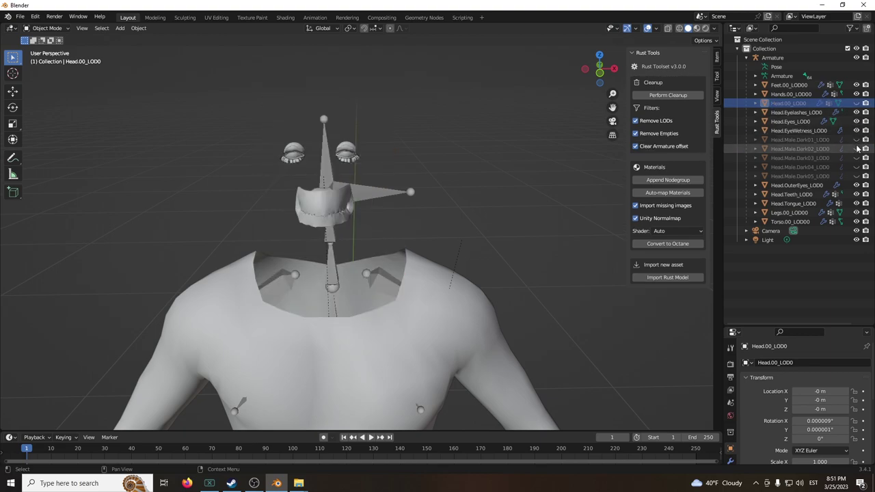
pyautogui.click(856, 148)
pyautogui.click(856, 149)
pyautogui.click(856, 158)
pyautogui.click(856, 159)
pyautogui.click(856, 168)
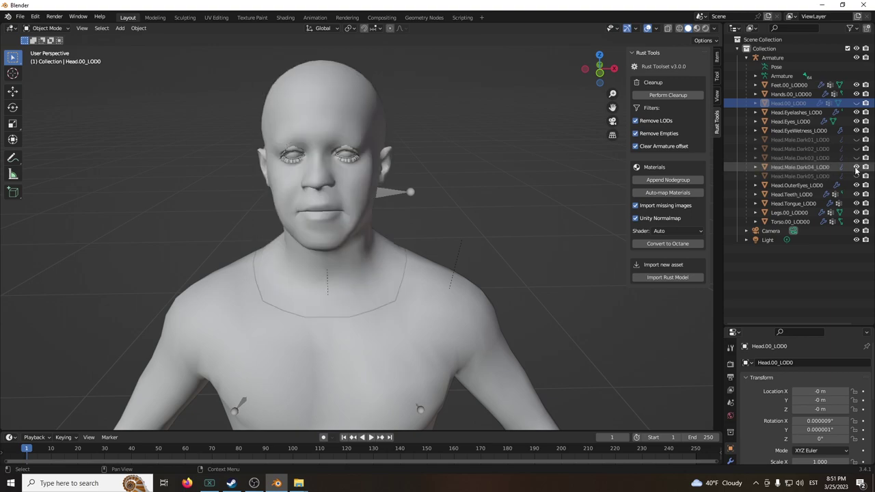
pyautogui.click(856, 167)
pyautogui.click(857, 177)
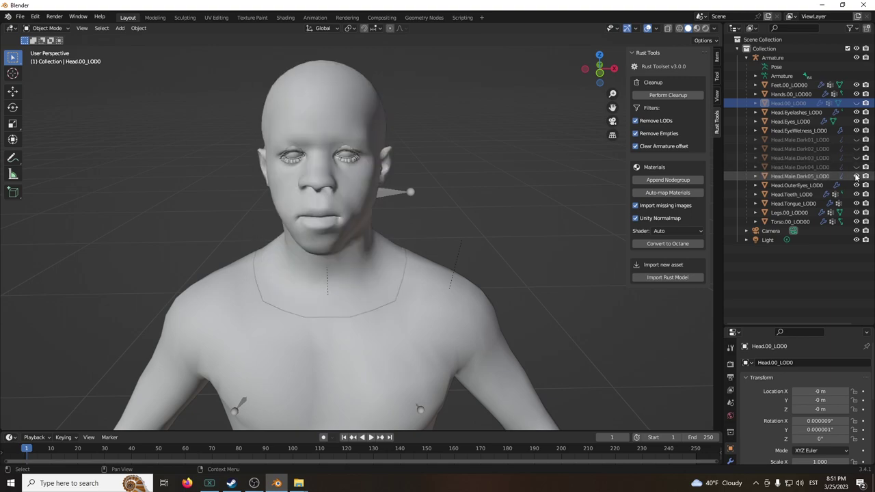
pyautogui.moveTo(461, 165)
pyautogui.mouseDown(button='middle')
pyautogui.moveTo(431, 164)
pyautogui.moveTo(446, 164)
pyautogui.mouseUp(button='middle')
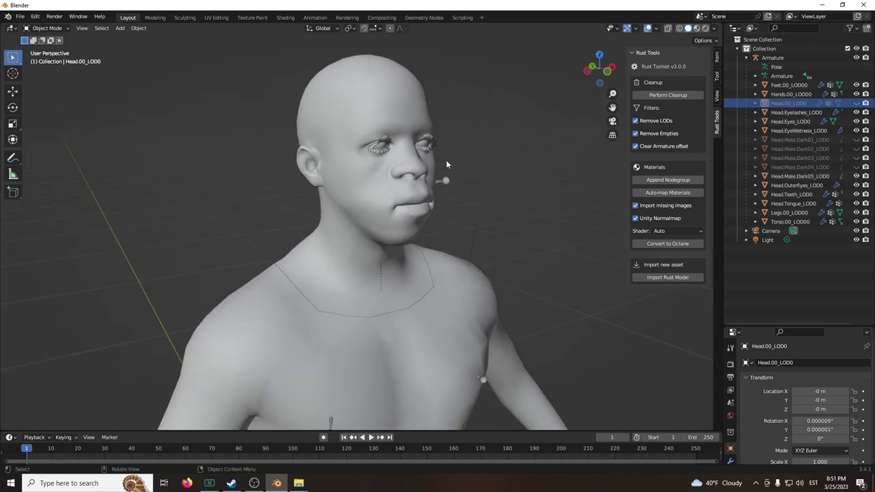
# Step: Delete Head.00_LOD0 and the hidden head meshes Head.Male.Dark01_LOD0 to Head.Male.Dark04_LOD0
pyautogui.rightClick(749, 110)
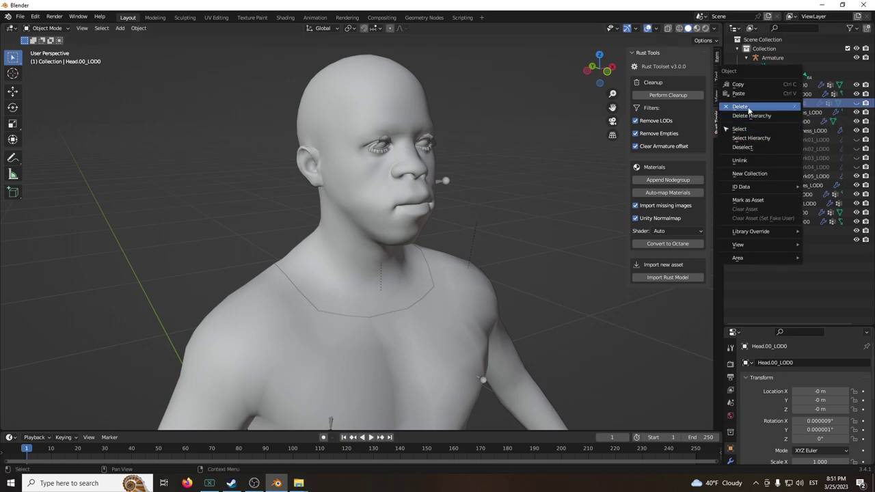
pyautogui.click(749, 108)
pyautogui.click(793, 138)
pyautogui.click(794, 131)
pyautogui.keyDown('shift'); pyautogui.click(795, 158); pyautogui.keyUp('shift')
pyautogui.rightClick(795, 160)
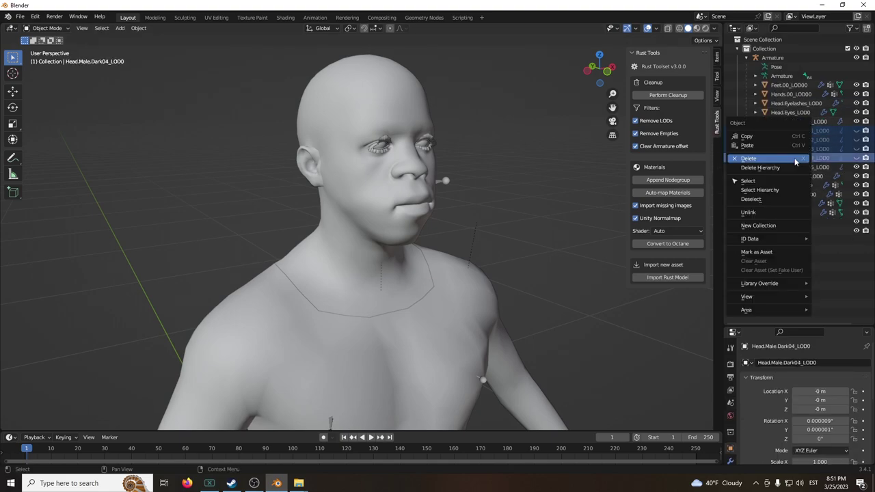
pyautogui.click(759, 168)
pyautogui.moveTo(486, 208); pyautogui.dragTo(354, 284, button='middle')
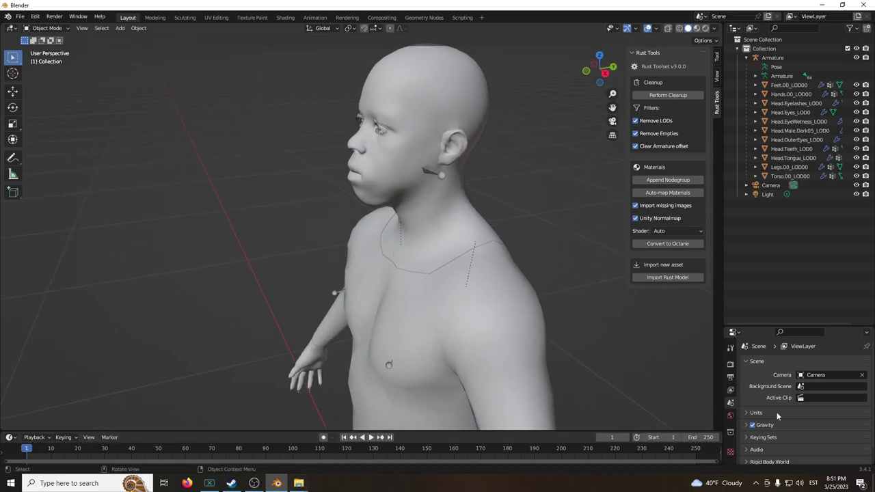
# Step: Switch to the desktop, open the p0layer Texture2D folder, and launch GameImageUtil from its desktop folder
pyautogui.click(874, 484)
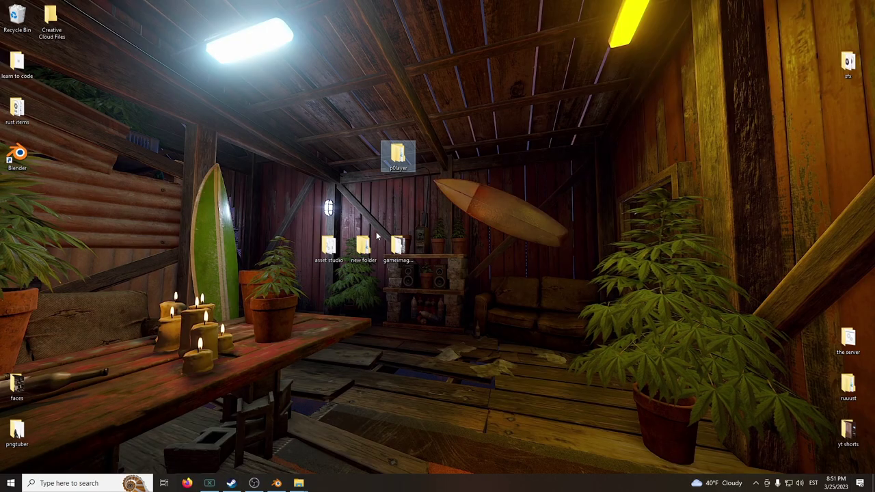
pyautogui.moveTo(298, 481)
pyautogui.click(333, 414)
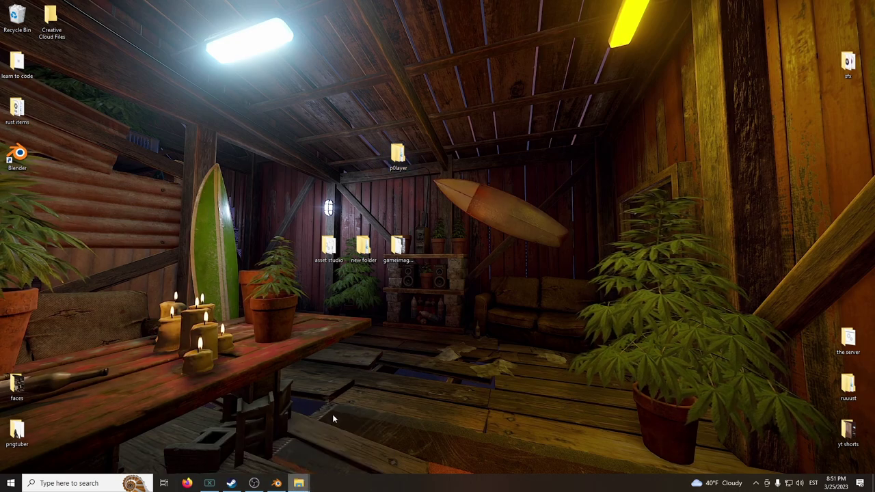
pyautogui.doubleClick(537, 227)
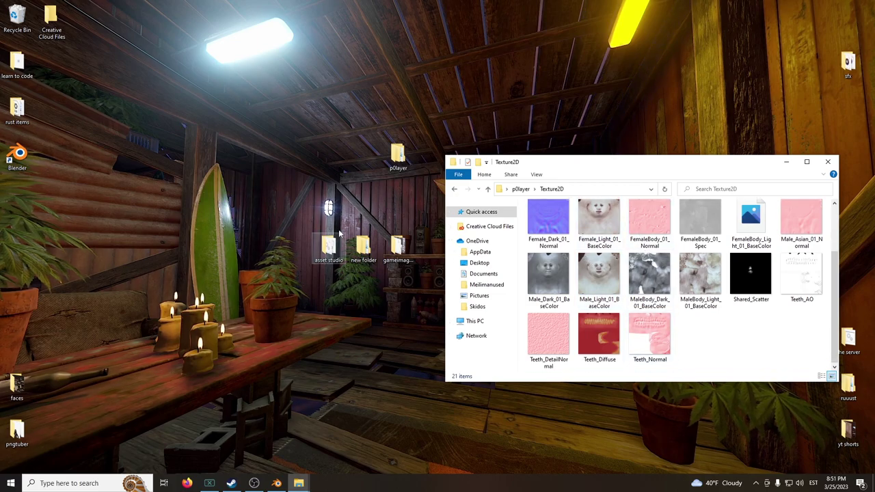
pyautogui.click(777, 164)
pyautogui.doubleClick(400, 249)
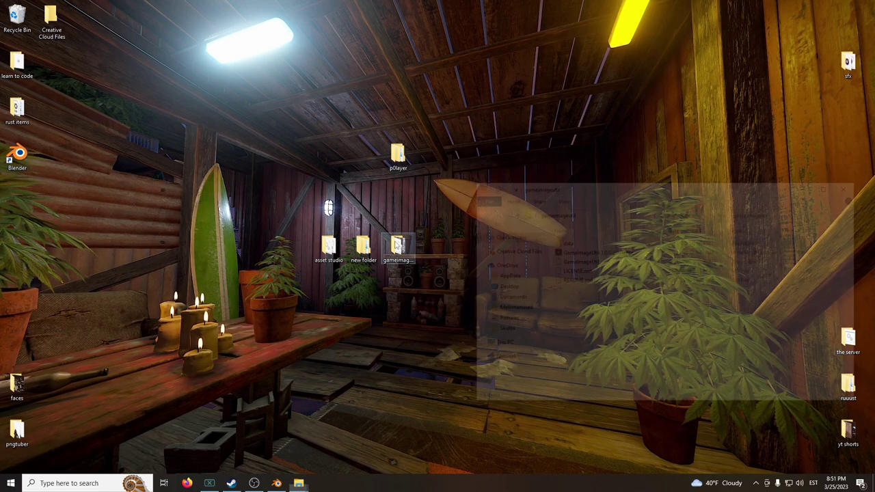
pyautogui.doubleClick(567, 259)
# Step: Convert the pink FemaleBody_01, Female_Asian_01, Male_Asian_01, Teeth_DetailNormal and Teeth_Normal maps to PNG with GameImageUtil's CoD Greyscale XY Normal Map w/ Alpha mode
pyautogui.scroll(-2, 644, 246)
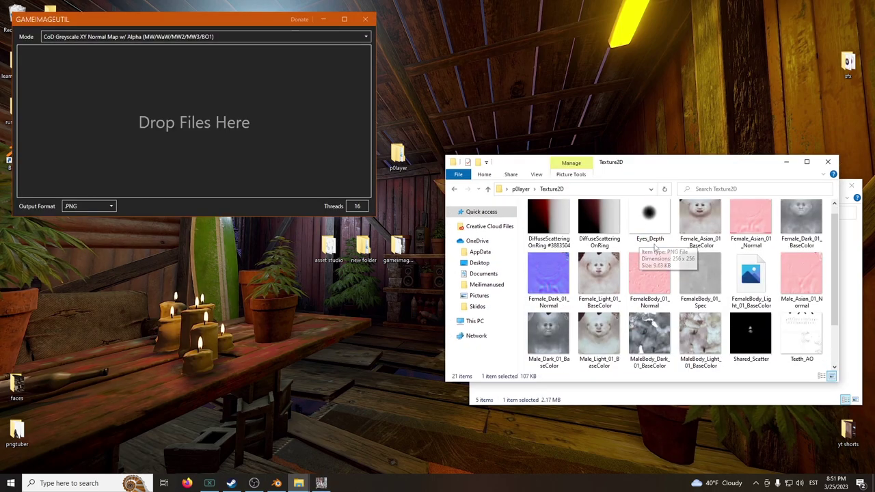
pyautogui.keyDown('ctrl'); pyautogui.click(647, 332); pyautogui.keyUp('ctrl')
pyautogui.scroll(2, 655, 305)
pyautogui.keyDown('ctrl'); pyautogui.click(751, 225); pyautogui.keyUp('ctrl')
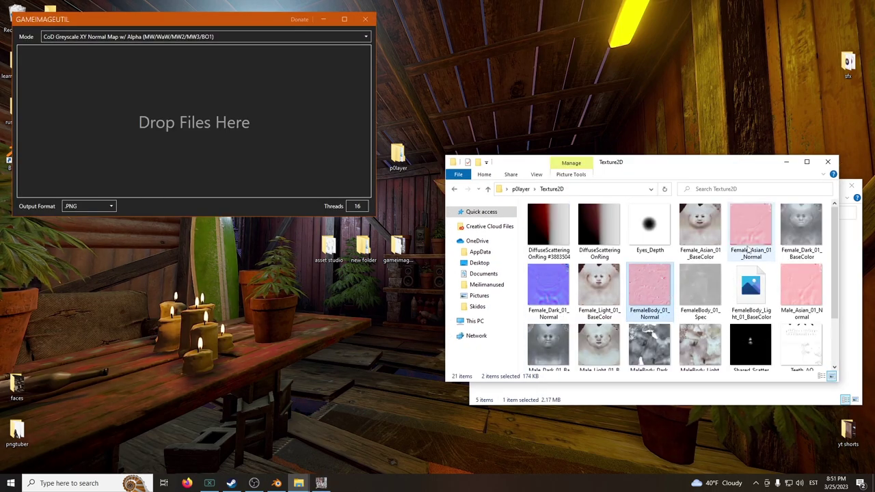
pyautogui.keyDown('ctrl'); pyautogui.click(801, 287); pyautogui.keyUp('ctrl')
pyautogui.moveTo(802, 287); pyautogui.dragTo(202, 140)
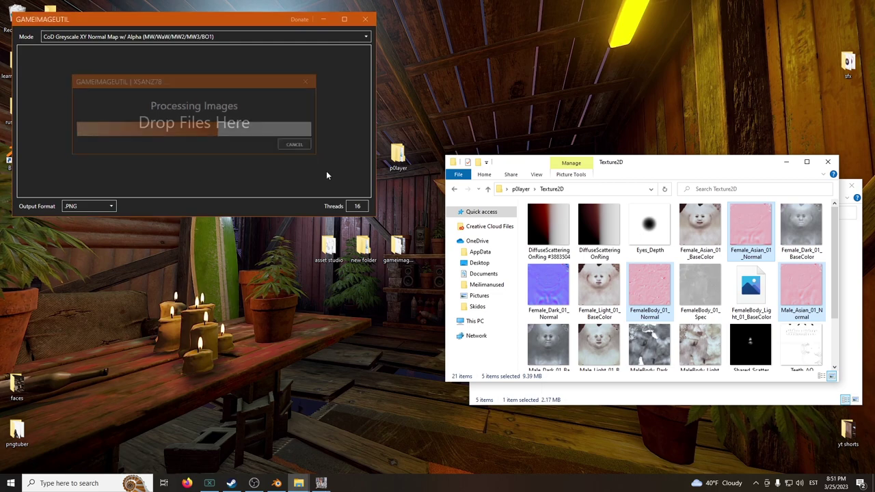
pyautogui.scroll(-1, 568, 268)
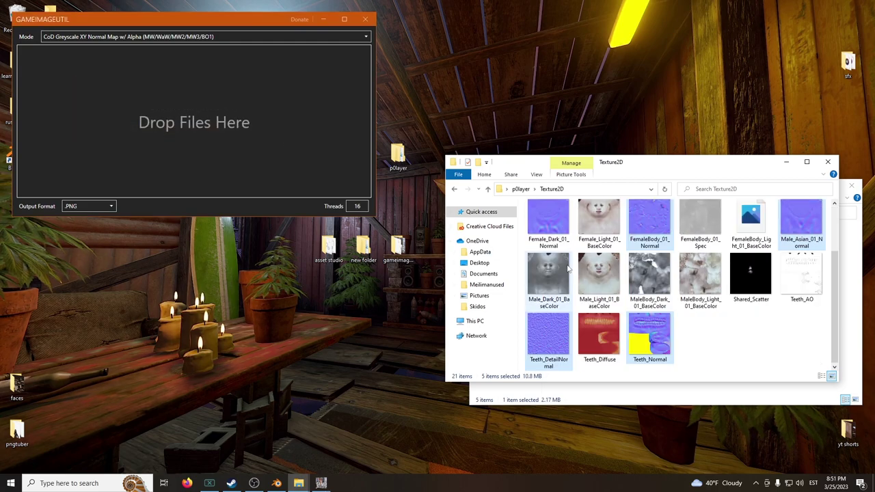
pyautogui.click(691, 347)
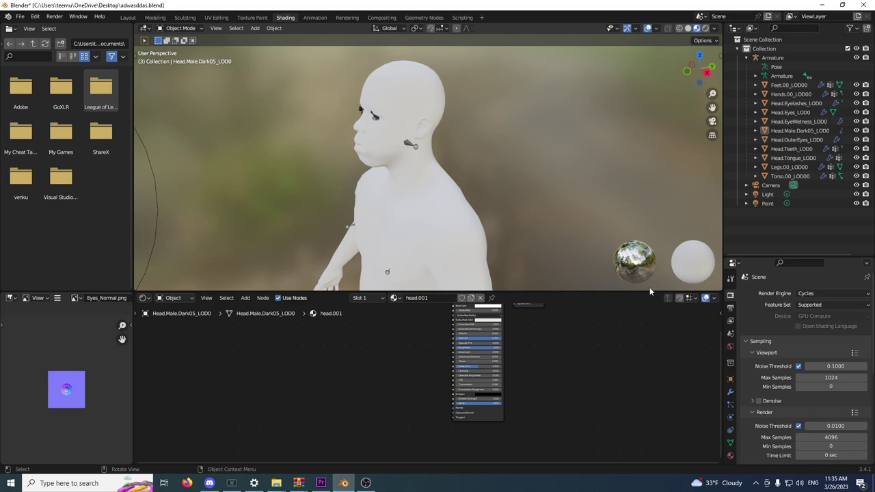
# Step: In Blender, keep Cycles as the render engine and select the Head.Male.Dark05_LOD0 mesh
pyautogui.click(821, 294)
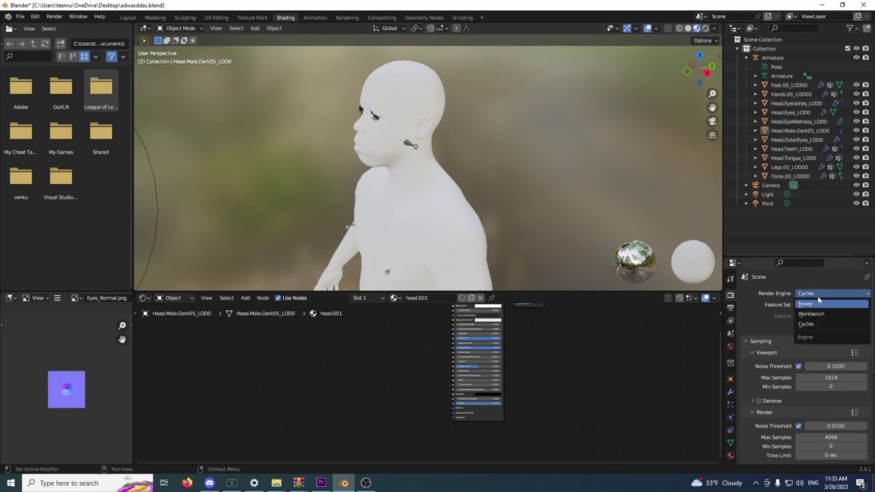
pyautogui.click(822, 297)
pyautogui.click(365, 130)
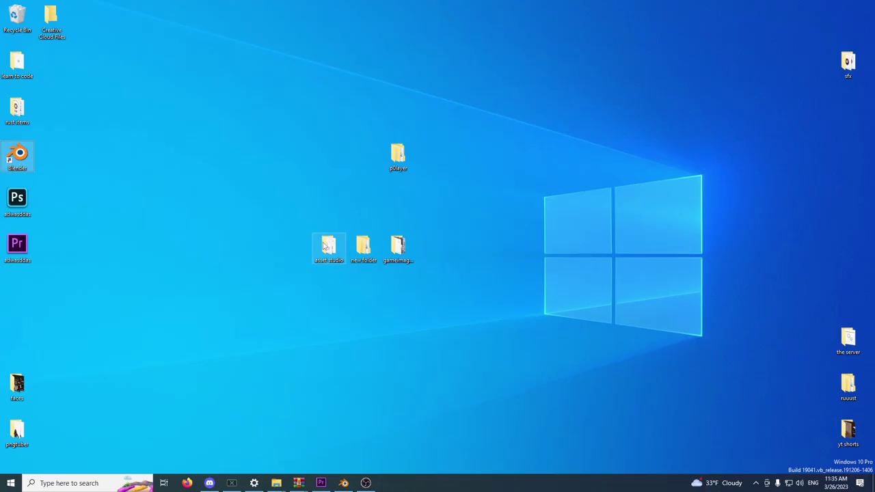
# Step: Open the desktop p0layer folder's Texture2D subfolder in File Explorer and maximize the window to see all textures
pyautogui.doubleClick(399, 156)
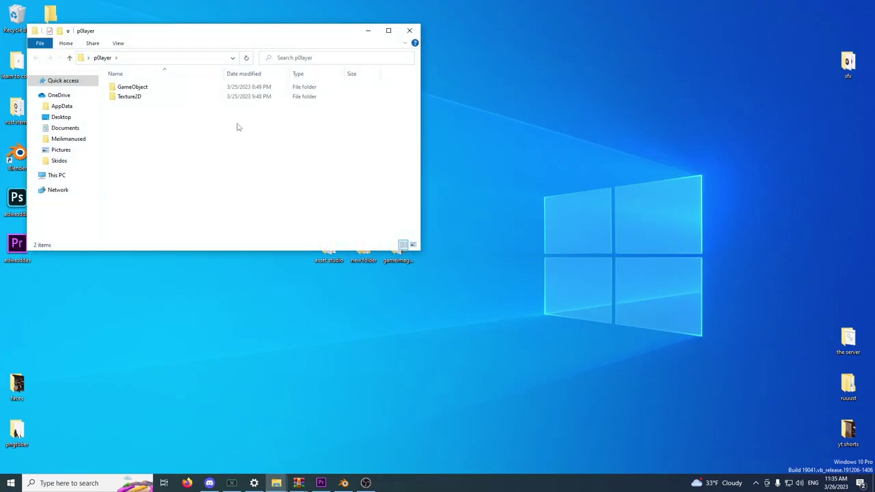
pyautogui.doubleClick(216, 96)
pyautogui.scroll(-3, 263, 154)
pyautogui.scroll(3, 263, 154)
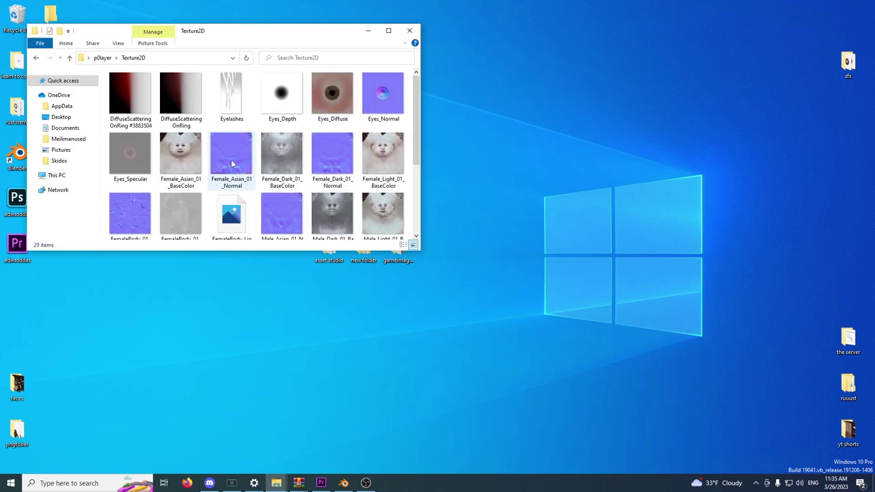
pyautogui.click(389, 30)
pyautogui.click(448, 68)
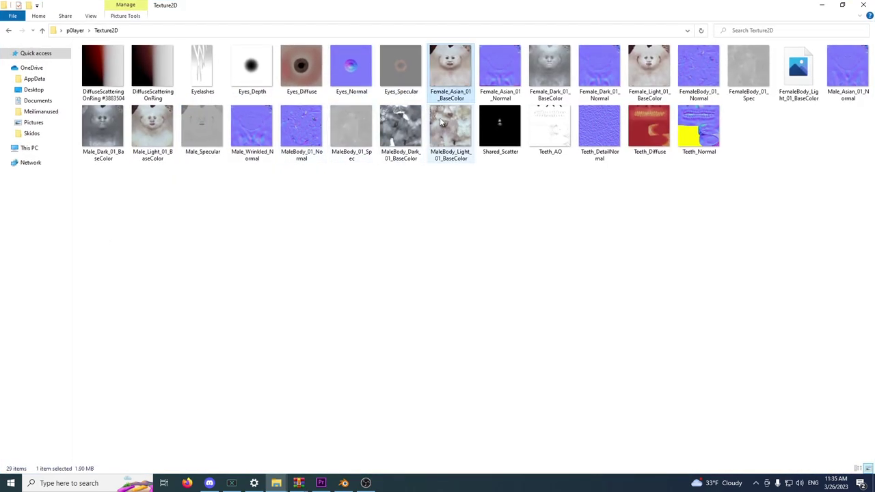
pyautogui.click(154, 124)
# Step: Add Male_Dark_01_BaseColor.png to Blender's head.001 material and link its Color output to the shader's Base Color
pyautogui.moveTo(114, 130); pyautogui.dragTo(341, 365)
pyautogui.hotkey('alt', 'Tab')
pyautogui.scroll(4, 424, 370)
pyautogui.moveTo(424, 331); pyautogui.dragTo(408, 385, button='middle')
pyautogui.moveTo(322, 393); pyautogui.dragTo(445, 330)
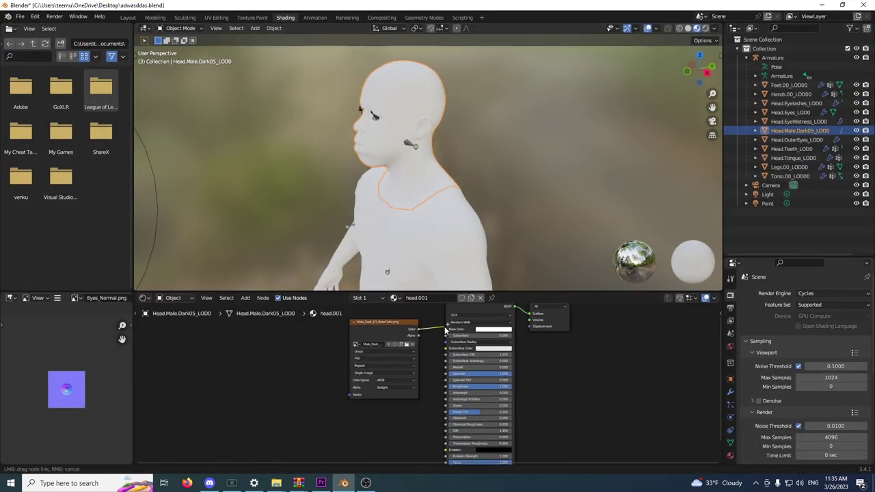
pyautogui.click(487, 119)
pyautogui.moveTo(486, 120); pyautogui.dragTo(472, 170, button='middle')
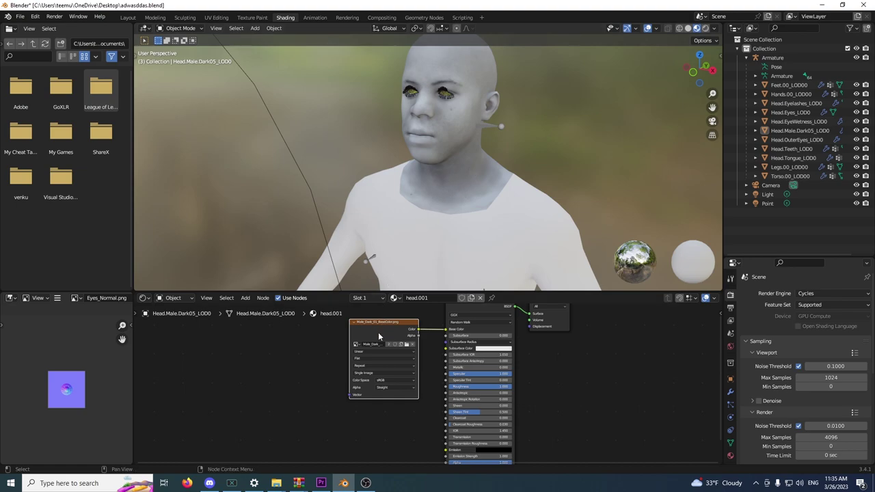
pyautogui.moveTo(379, 334); pyautogui.dragTo(308, 336)
pyautogui.click(406, 358)
pyautogui.scroll(-2, 410, 355)
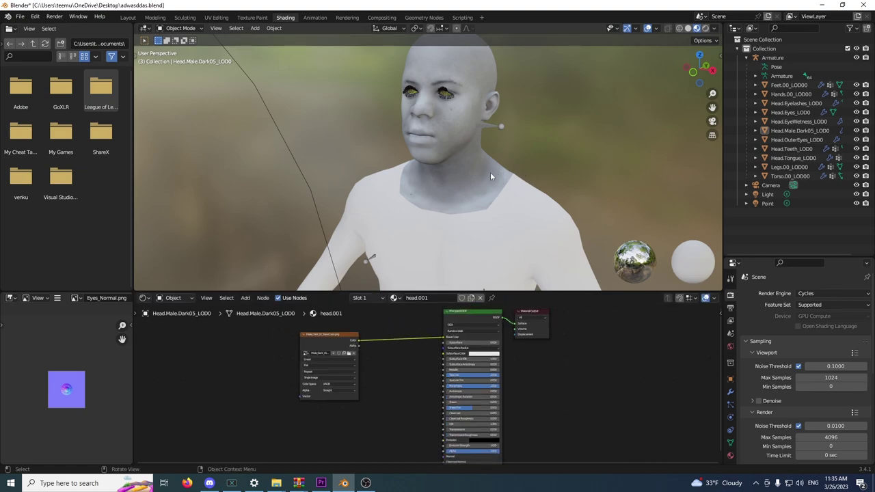
# Step: Add a Normal Map node to the head.001 material and link its Normal output to the shader's Normal input
pyautogui.moveTo(400, 412); pyautogui.dragTo(407, 332, button='middle')
pyautogui.scroll(5, 408, 395)
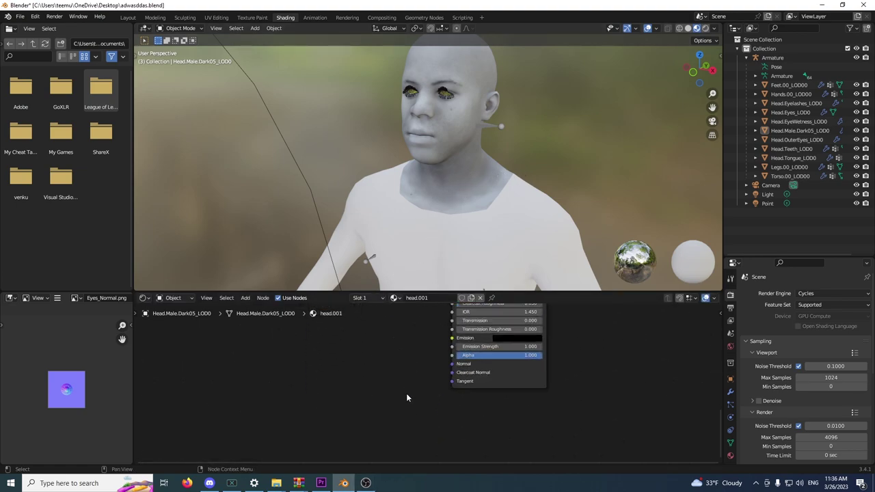
pyautogui.hotkey('shift', 'a')
pyautogui.click(372, 366)
pyautogui.write('norma')
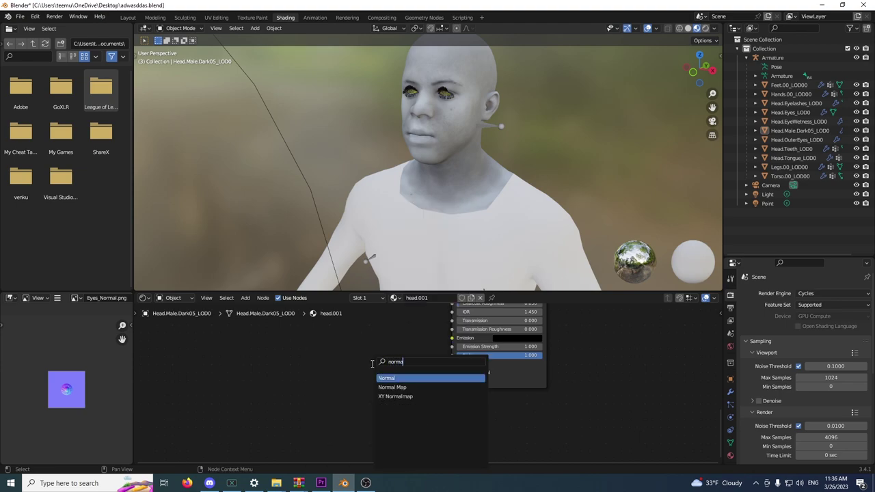
pyautogui.click(395, 387)
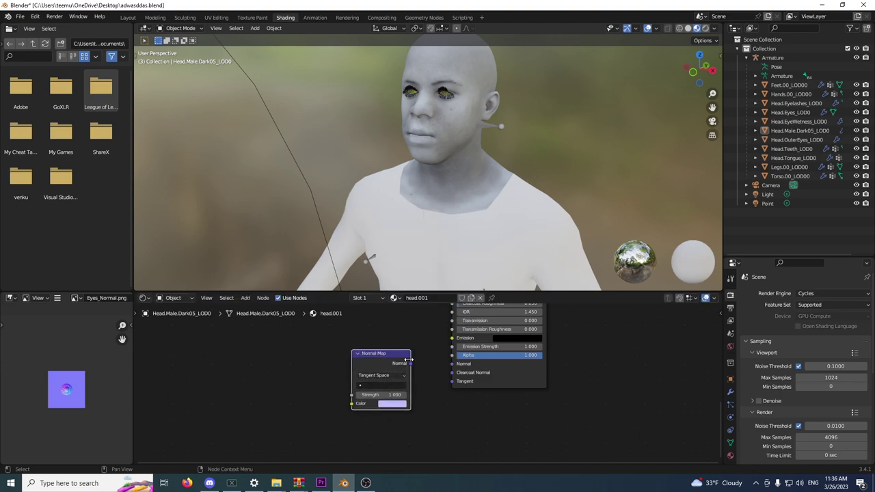
pyautogui.moveTo(409, 360); pyautogui.dragTo(452, 365)
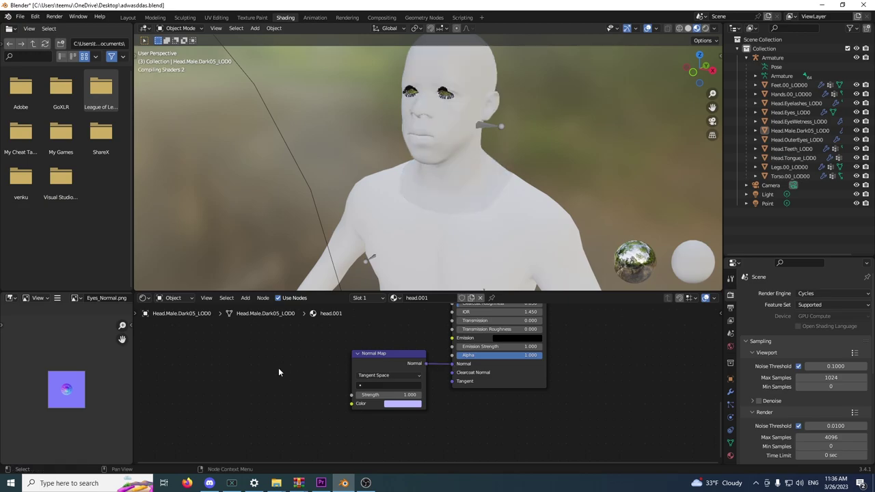
# Step: Bring Male_Wrinkled_Normal.png from File Explorer's Texture2D folder into Blender's head.001 material and link its Color to the Normal Map node's Color
pyautogui.hotkey('alt', 'Tab')
pyautogui.click(261, 123)
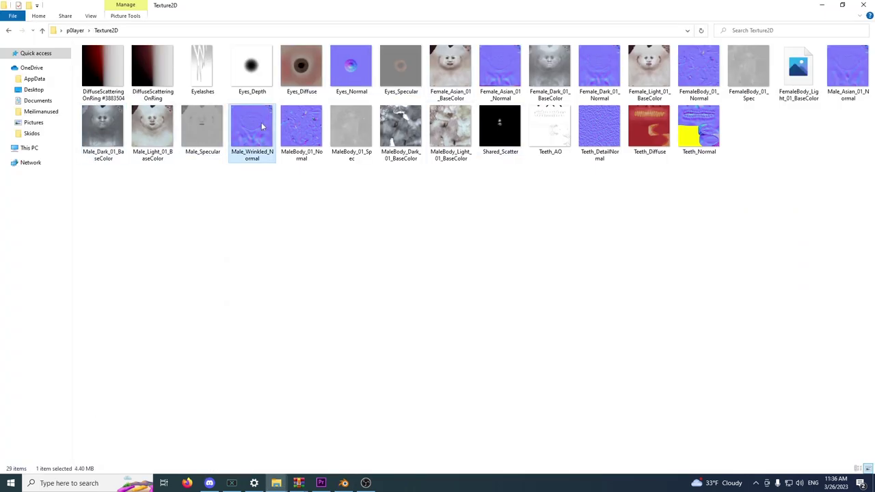
pyautogui.hotkey('alt', 'Tab')
pyautogui.moveTo(248, 385)
pyautogui.mouseDown()
pyautogui.moveTo(299, 382)
pyautogui.moveTo(351, 403)
pyautogui.mouseUp()
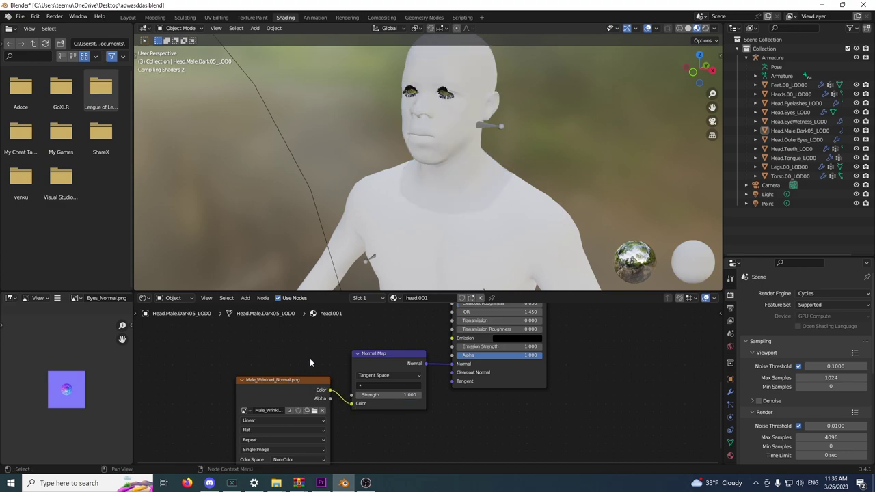
pyautogui.click(292, 381)
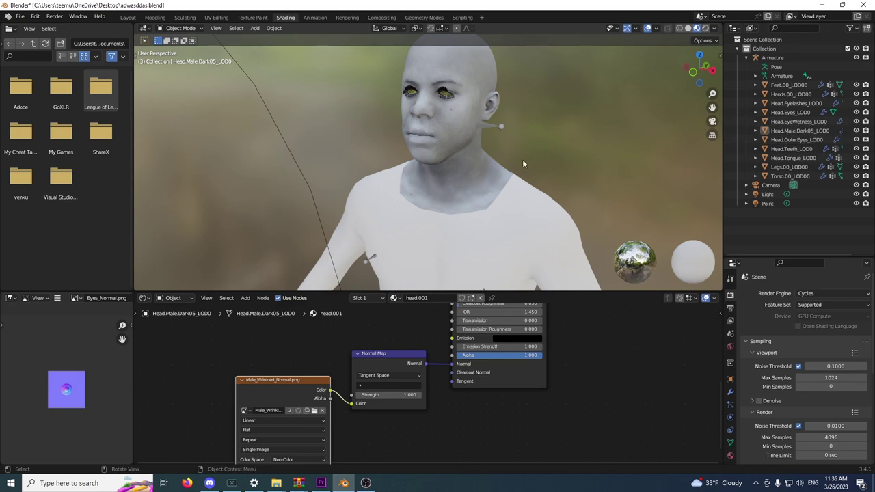
pyautogui.click(186, 326)
pyautogui.click(267, 388)
pyautogui.click(457, 121)
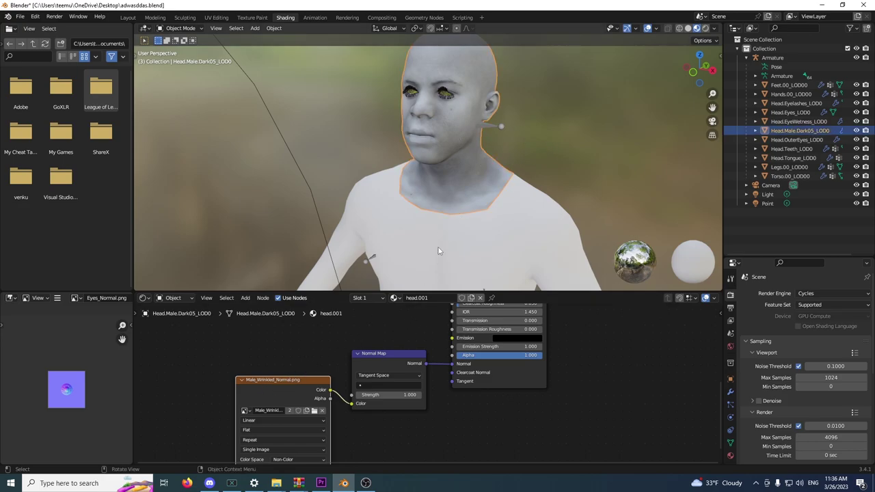
# Step: Bring Male_Specular.png from the Texture2D folder into the head.001 material, link its Color to the shader's Specular, and move the texture node aside
pyautogui.scroll(-3, 376, 400)
pyautogui.hotkey('alt', 'Tab')
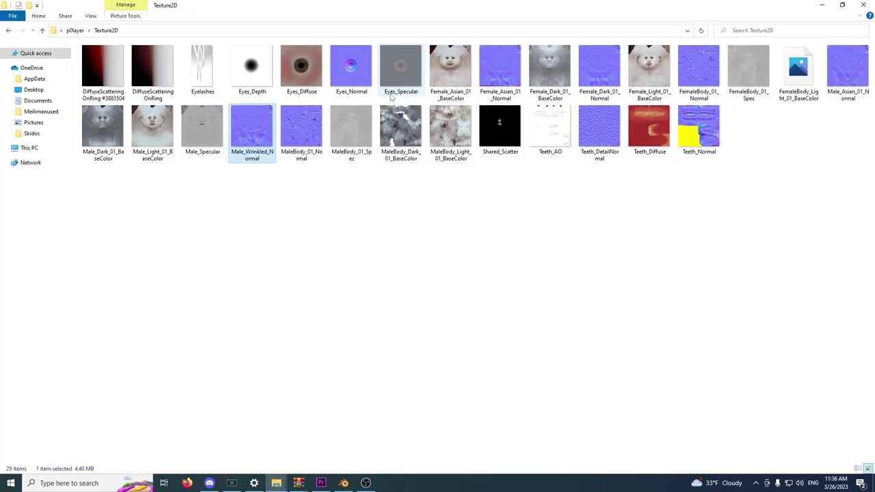
pyautogui.moveTo(225, 128); pyautogui.dragTo(318, 354)
pyautogui.hotkey('alt', 'Tab')
pyautogui.scroll(3, 416, 331)
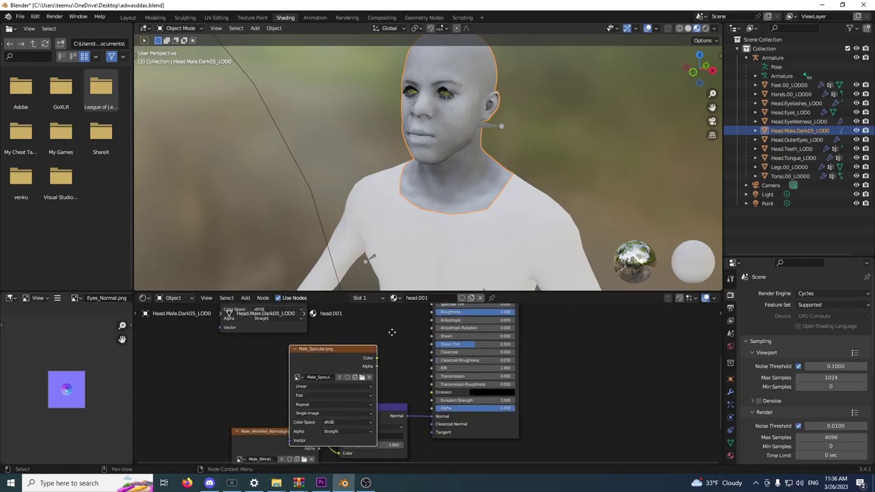
pyautogui.moveTo(361, 397); pyautogui.dragTo(415, 337)
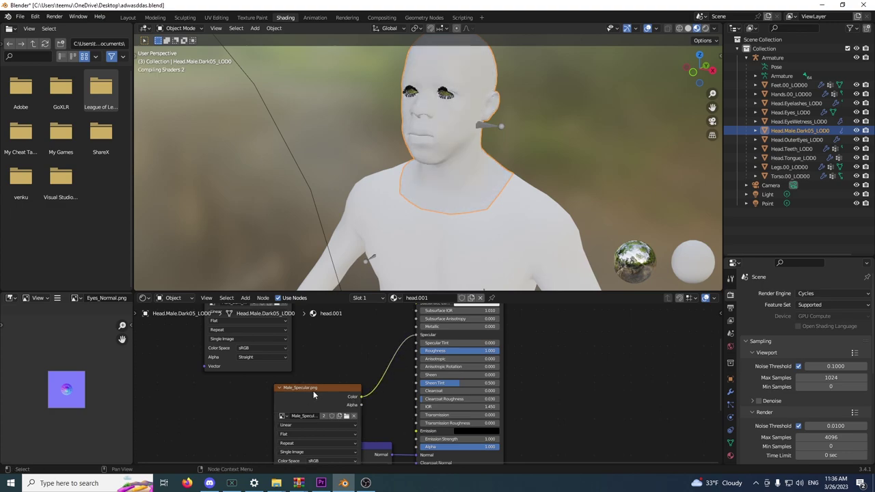
pyautogui.moveTo(312, 392); pyautogui.dragTo(198, 393)
pyautogui.click(339, 354)
# Step: Insert a Mix node between the Male_Dark_01_BaseColor.png texture and the shader's Base Color, and set its data type to Color
pyautogui.moveTo(356, 309); pyautogui.dragTo(342, 360, button='middle')
pyautogui.scroll(2, 339, 358)
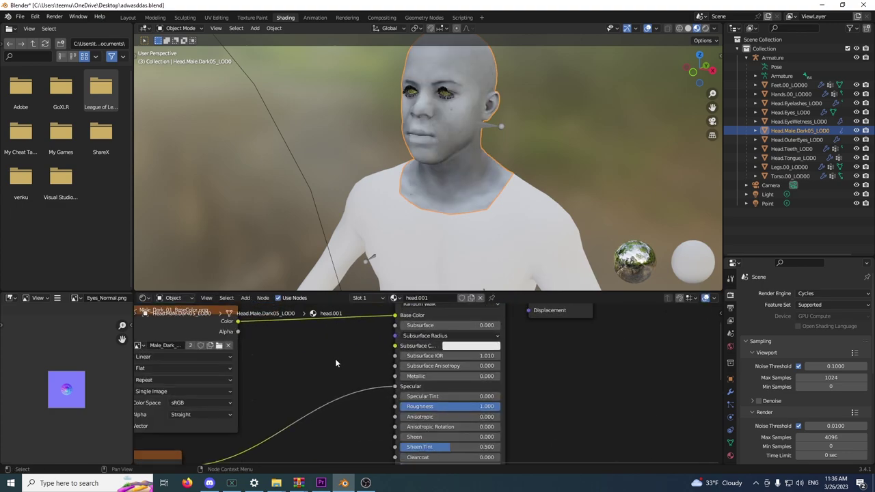
pyautogui.hotkey('shift', 'a')
pyautogui.click(331, 359)
pyautogui.write('mix')
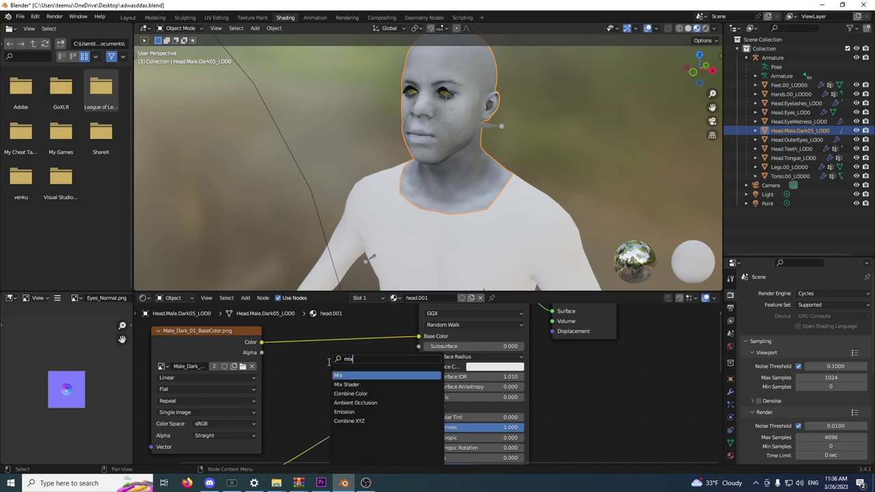
pyautogui.press('Return')
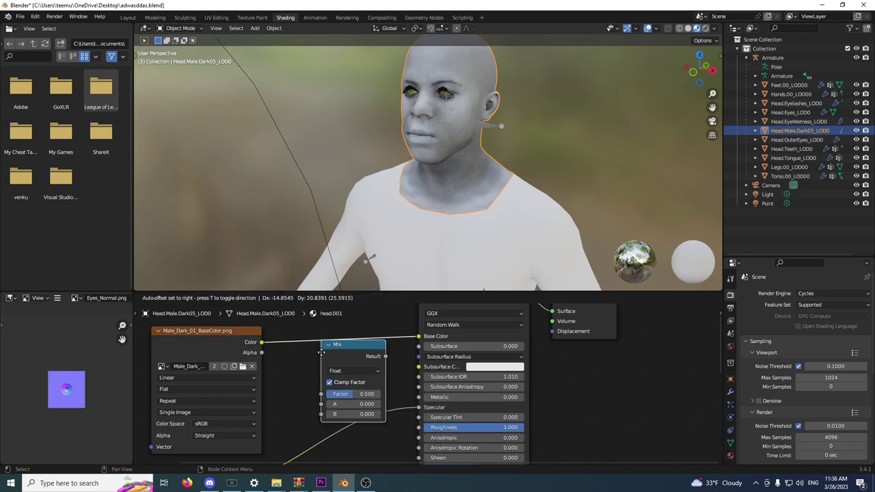
pyautogui.click(318, 338)
pyautogui.click(350, 356)
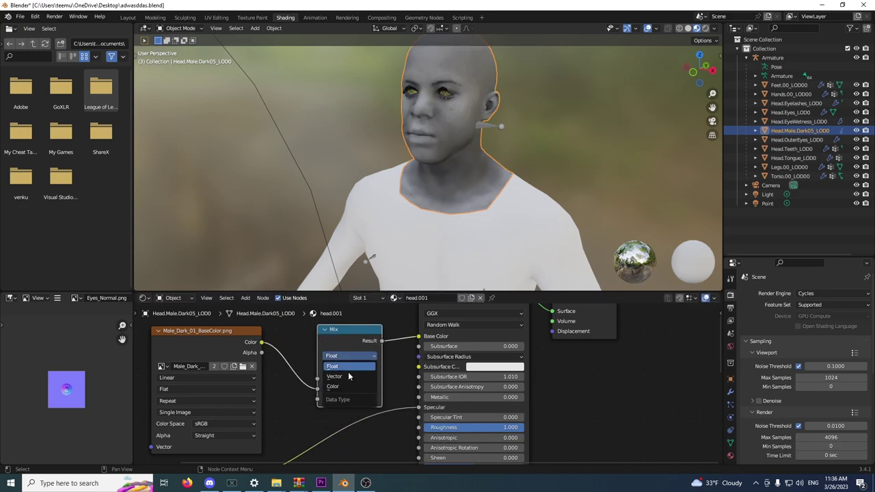
pyautogui.click(349, 385)
# Step: Link the base colour texture to the Mix node's A input and its Result to Base Color, with the blending mode set to Multiply
pyautogui.moveTo(381, 341); pyautogui.dragTo(418, 337)
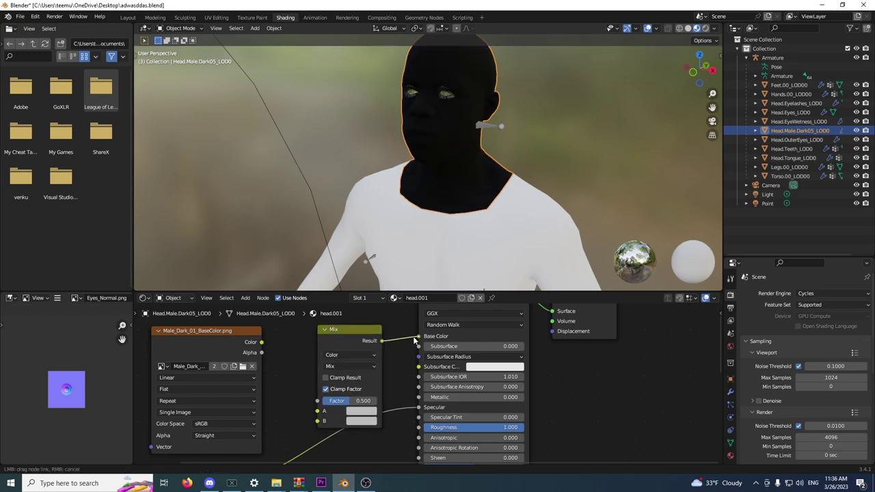
pyautogui.moveTo(261, 342); pyautogui.dragTo(317, 411)
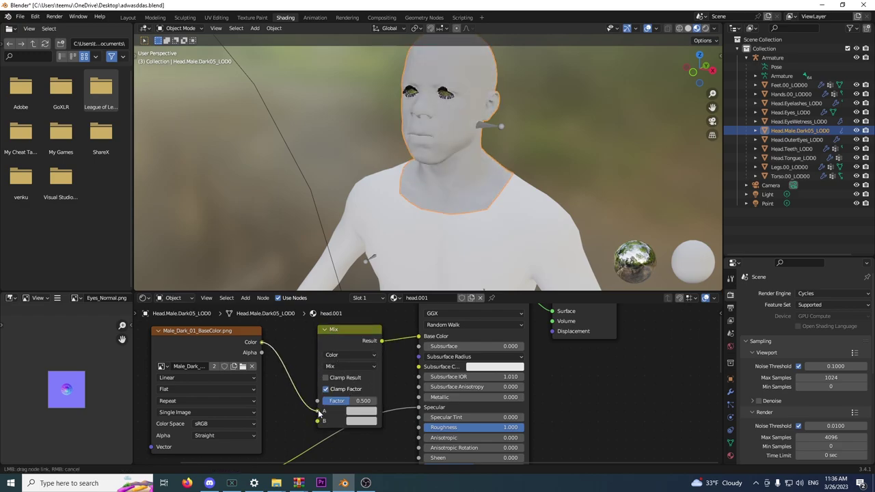
pyautogui.press('g')
pyautogui.click(347, 309)
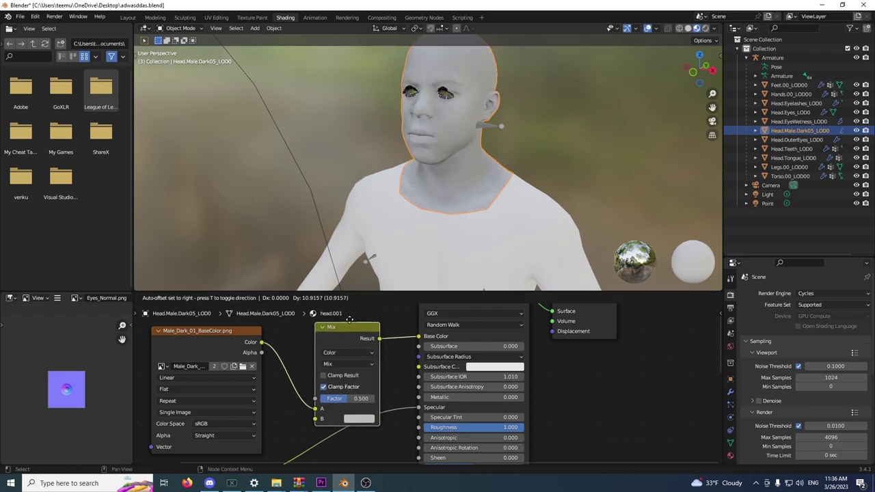
pyautogui.click(346, 361)
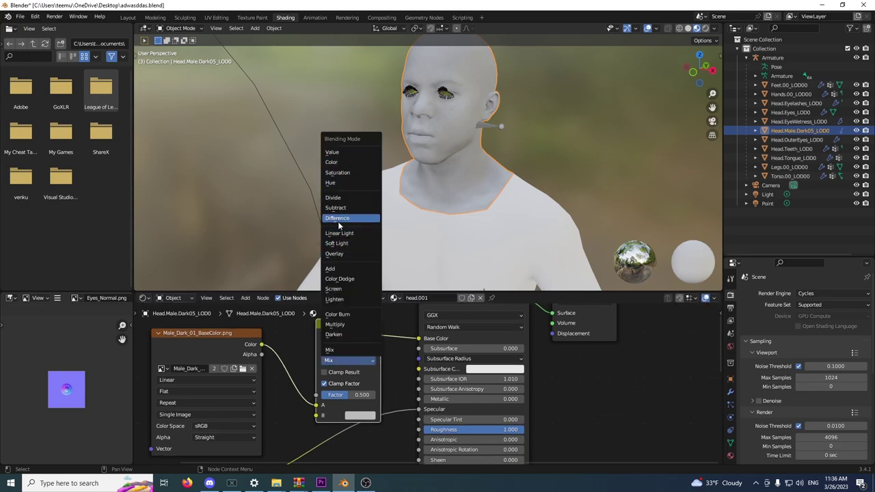
pyautogui.click(334, 325)
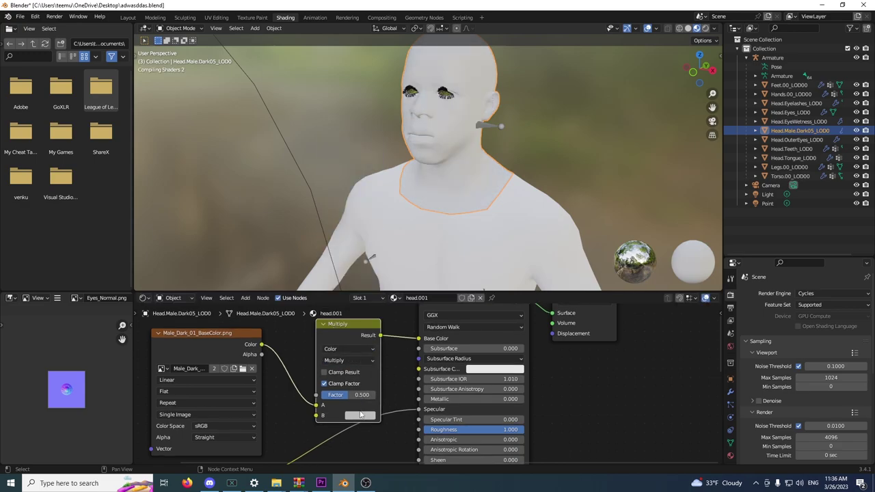
# Step: In Firefox, search for "human skin hex" and open the ColorsWall human skin tone color palette for hex codes
pyautogui.click(186, 483)
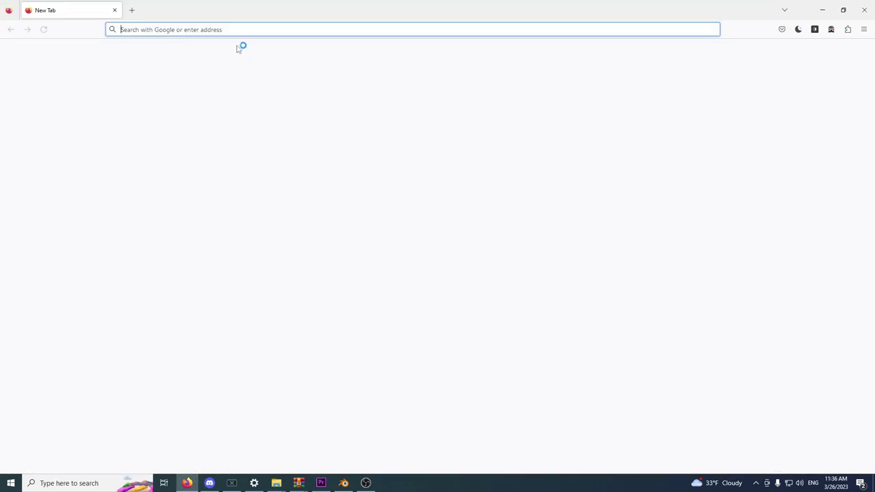
pyautogui.write('human skin hex')
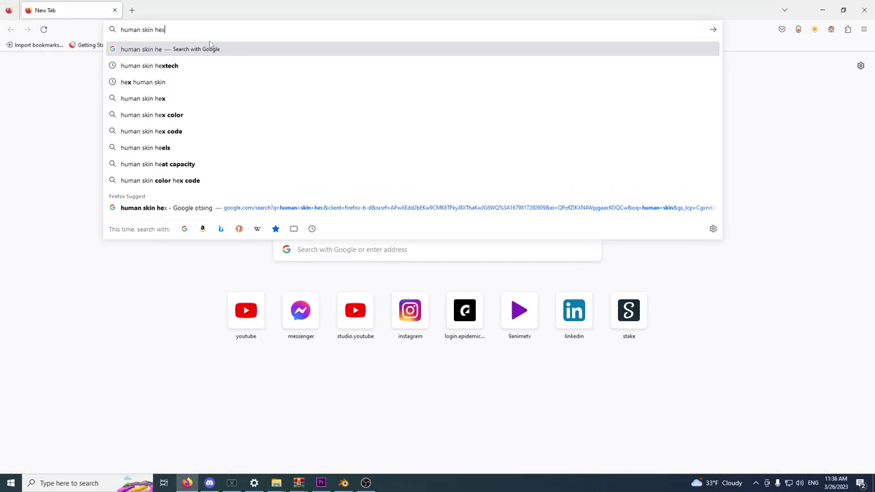
pyautogui.press('Return')
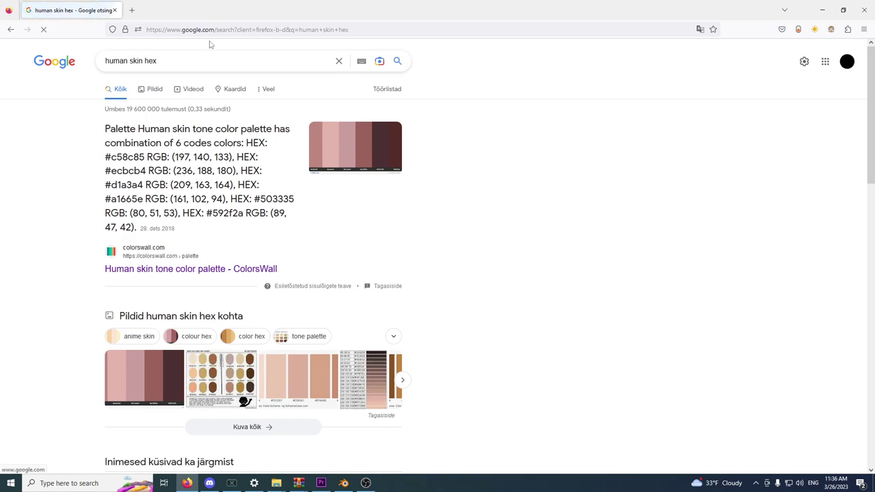
pyautogui.click(189, 227)
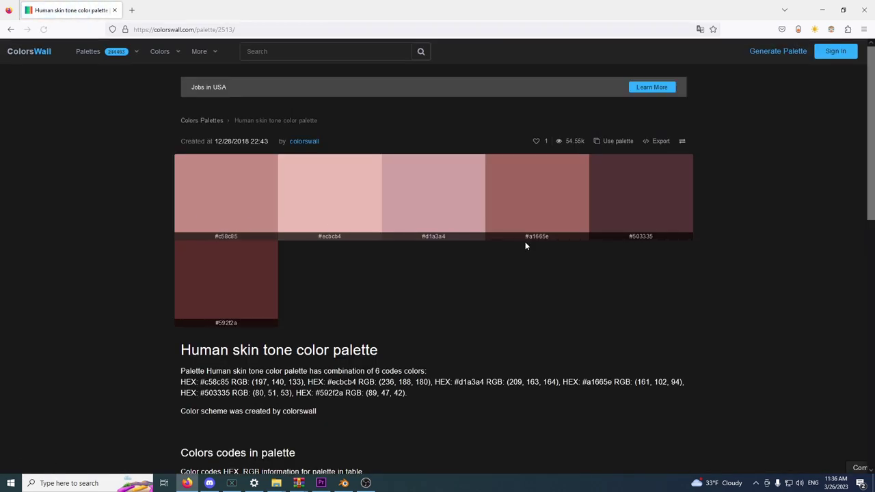
# Step: Back in Blender, set the Multiply node's B colour to hex #a1665e and its Factor to 0.900
pyautogui.hotkey('alt', 'Tab')
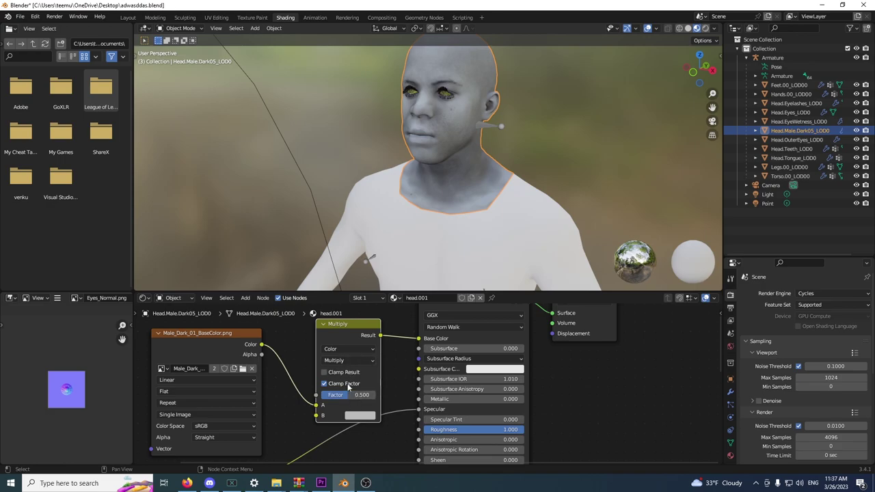
pyautogui.click(368, 416)
pyautogui.click(413, 360)
pyautogui.click(401, 374)
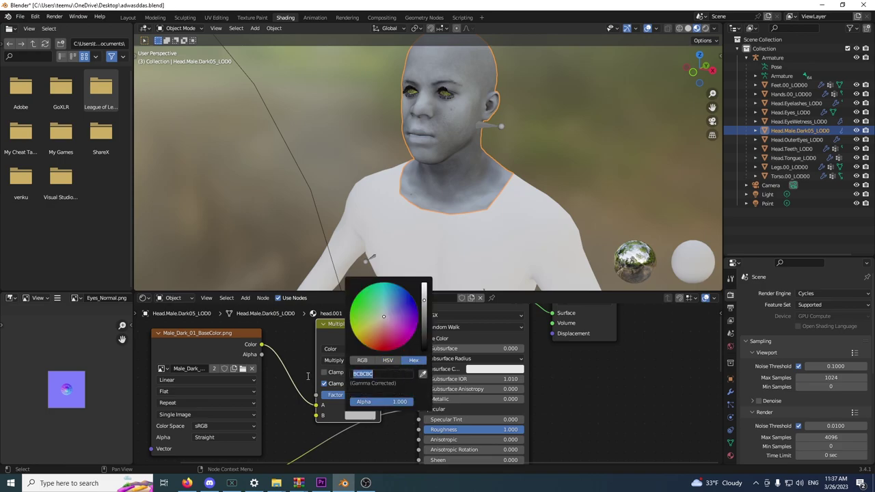
pyautogui.write('#a1665e')
pyautogui.press('Return')
pyautogui.click(611, 385)
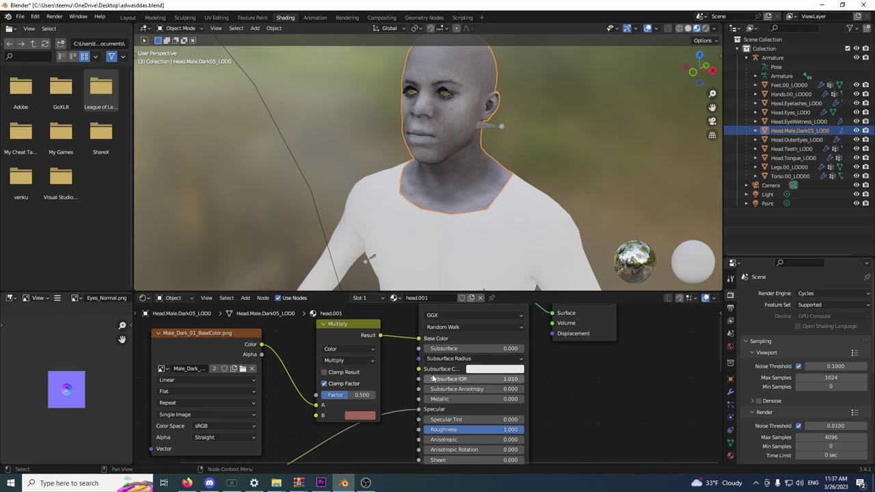
pyautogui.moveTo(350, 395); pyautogui.dragTo(369, 395)
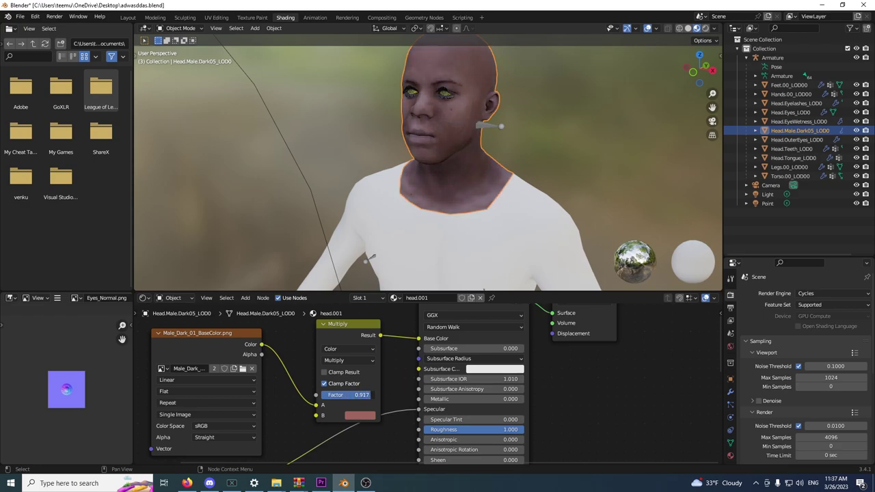
pyautogui.click(561, 157)
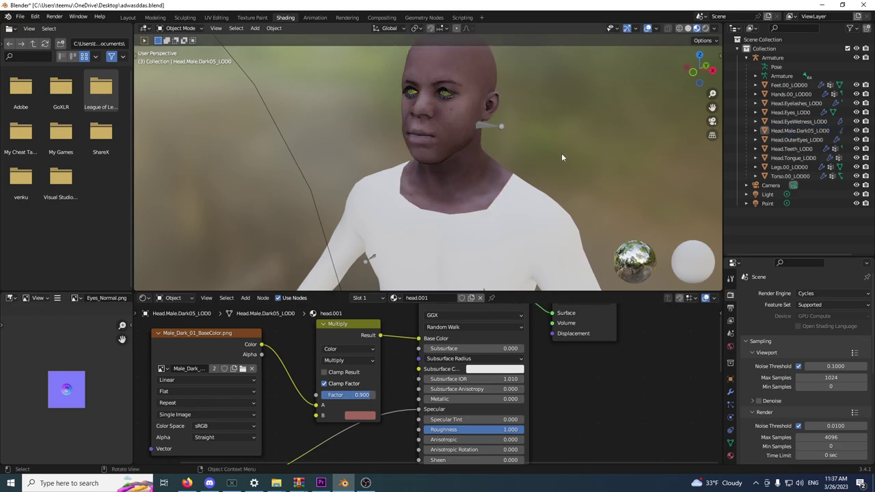
# Step: Copy the head material's Multiply node into the Torso.00_LOD00 body material and link its Result to the shader's Base Color
pyautogui.moveTo(469, 178)
pyautogui.mouseDown(button='middle')
pyautogui.moveTo(544, 168)
pyautogui.moveTo(500, 173)
pyautogui.moveTo(465, 191)
pyautogui.mouseUp(button='middle')
pyautogui.click(465, 192)
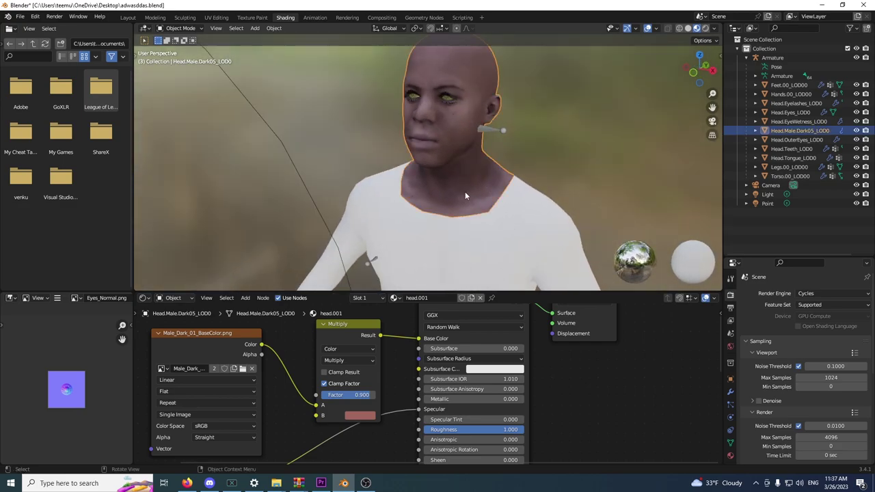
pyautogui.click(465, 254)
pyautogui.click(451, 161)
pyautogui.click(508, 248)
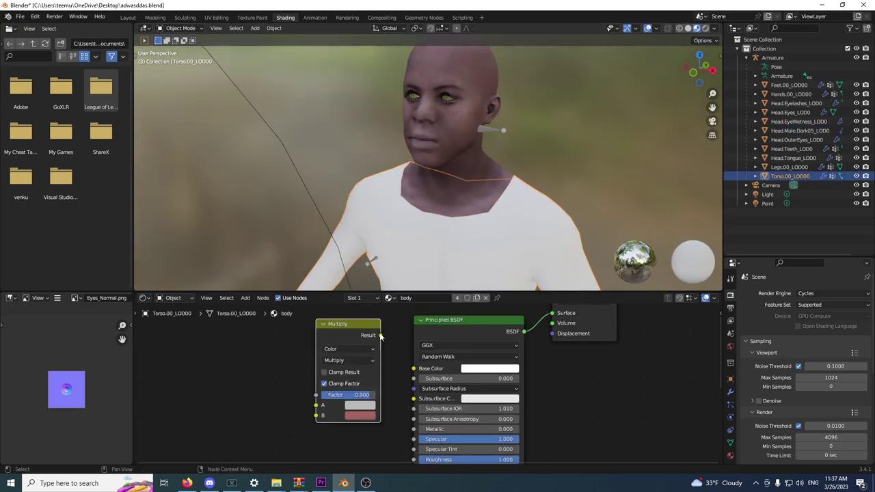
pyautogui.moveTo(380, 337); pyautogui.dragTo(413, 369)
# Step: Add a Normal Map node to the body material and link its Normal output to the shader's Normal input
pyautogui.scroll(-3, 359, 395)
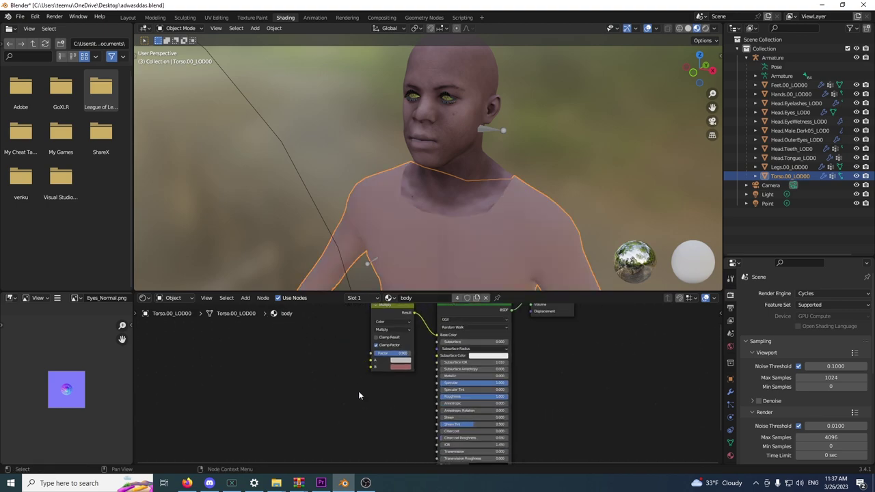
pyautogui.moveTo(358, 394); pyautogui.dragTo(348, 318, button='middle')
pyautogui.scroll(5, 342, 376)
pyautogui.moveTo(321, 409); pyautogui.dragTo(340, 310, button='middle')
pyautogui.hotkey('shift', 'a')
pyautogui.click(311, 339)
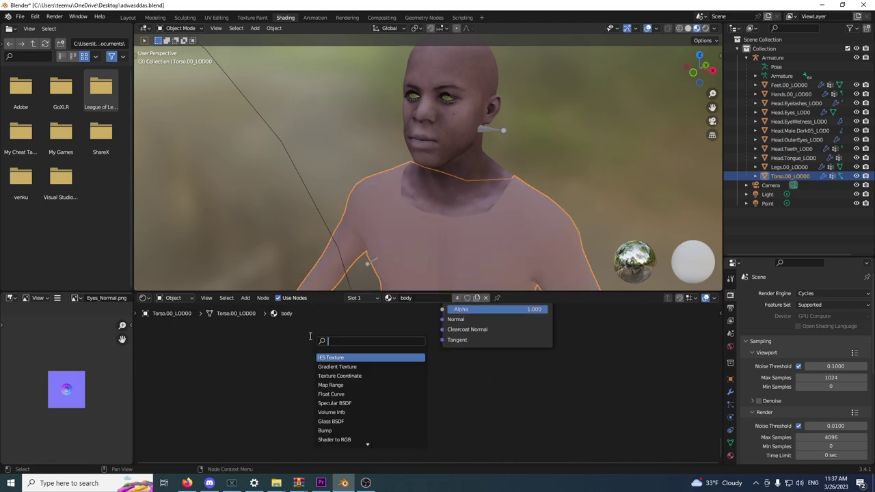
pyautogui.write('normal')
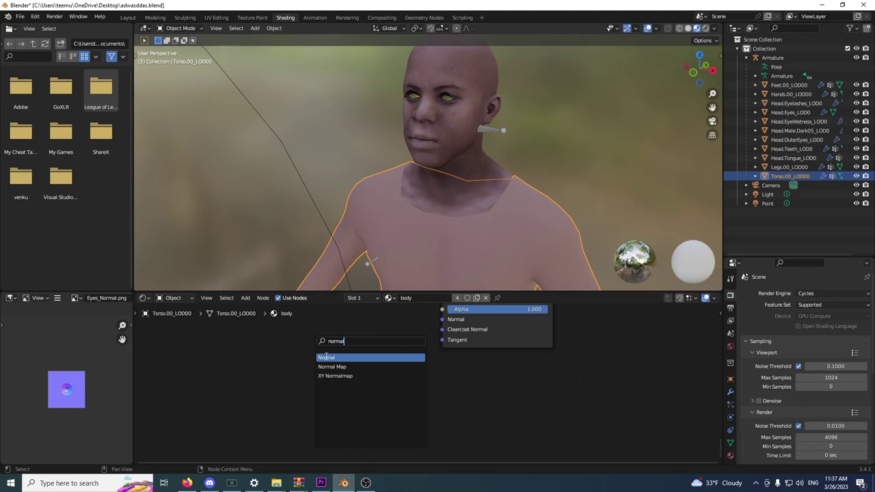
pyautogui.click(330, 366)
pyautogui.click(375, 335)
pyautogui.moveTo(422, 316); pyautogui.dragTo(444, 321)
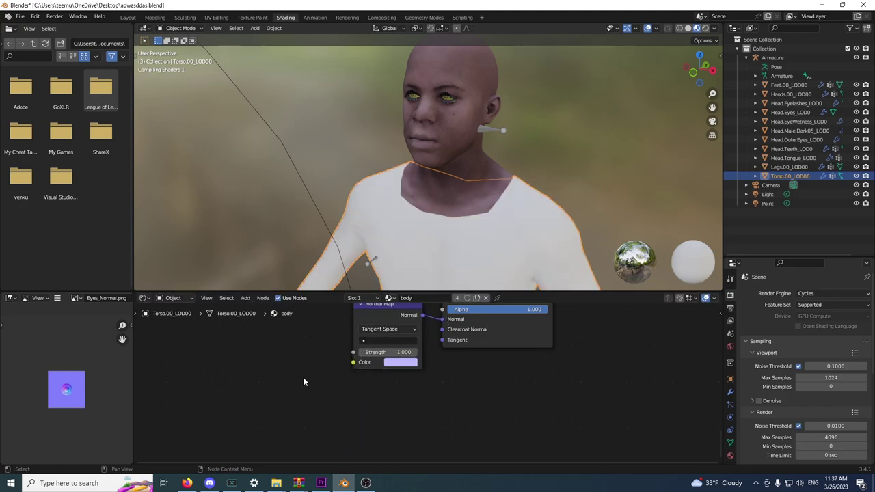
# Step: Add the MaleBody_01_Normal texture to the body material as Non-Color data and link its Color to the Normal Map node's Color
pyautogui.hotkey('alt', 'Tab')
pyautogui.click(489, 168)
pyautogui.click(238, 125)
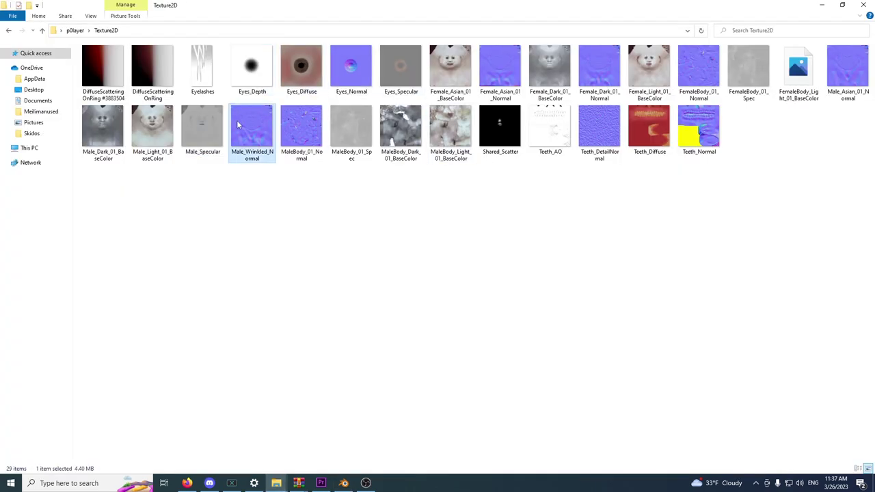
pyautogui.moveTo(301, 126); pyautogui.dragTo(267, 361)
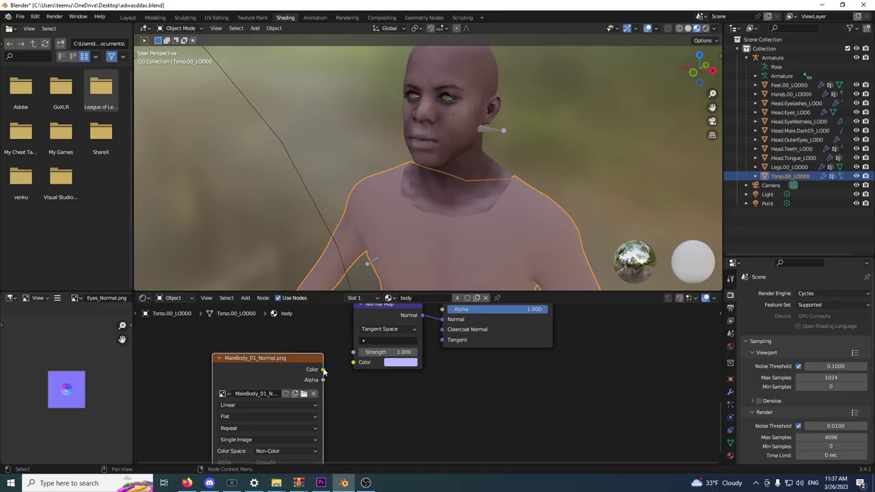
pyautogui.moveTo(325, 371); pyautogui.dragTo(354, 354)
# Step: Add the MaleBody_Dark_01_BaseColor texture to the body material, link its Color to the Multiply node's A input, and deselect the torso
pyautogui.moveTo(354, 354); pyautogui.dragTo(405, 445, button='middle')
pyautogui.scroll(-7, 412, 432)
pyautogui.scroll(2, 409, 370)
pyautogui.moveTo(394, 310); pyautogui.dragTo(372, 377, button='middle')
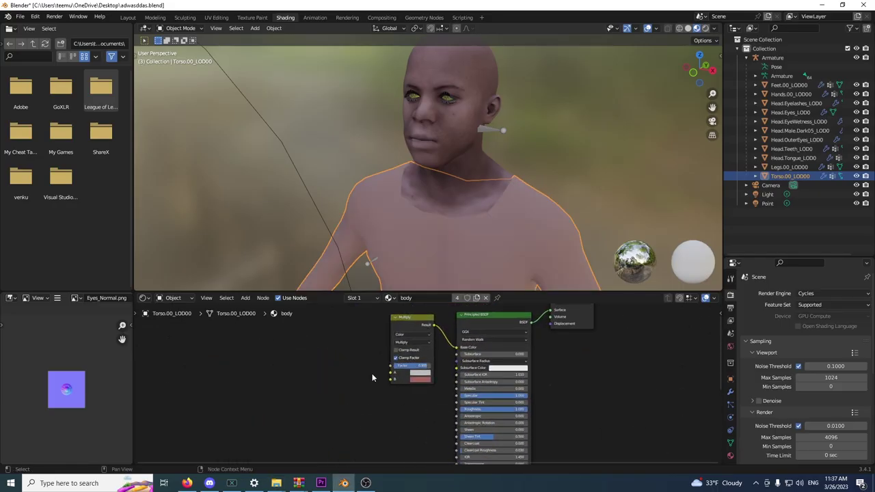
pyautogui.hotkey('alt', 'Tab')
pyautogui.moveTo(406, 123); pyautogui.dragTo(385, 371)
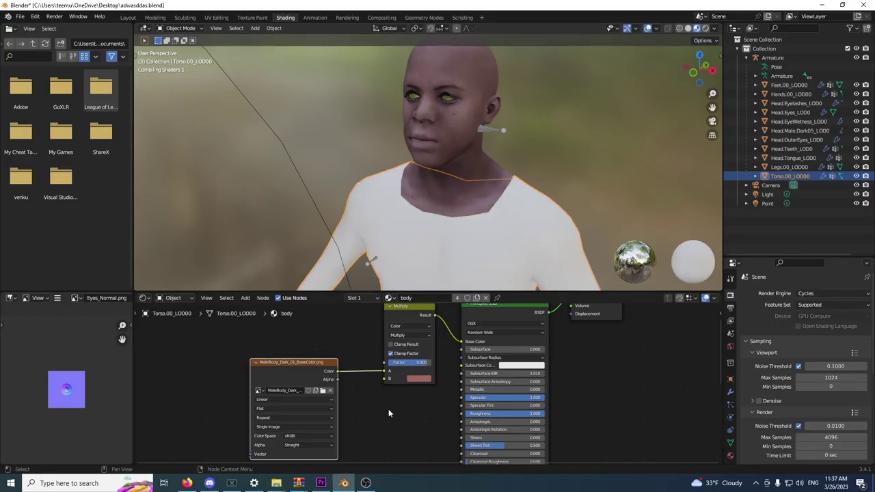
pyautogui.click(569, 161)
# Step: Add the MaleBody_01_Spec texture to the body material and link its Color to the shader's Specular input
pyautogui.scroll(1, 448, 339)
pyautogui.moveTo(403, 400); pyautogui.dragTo(391, 314, button='middle')
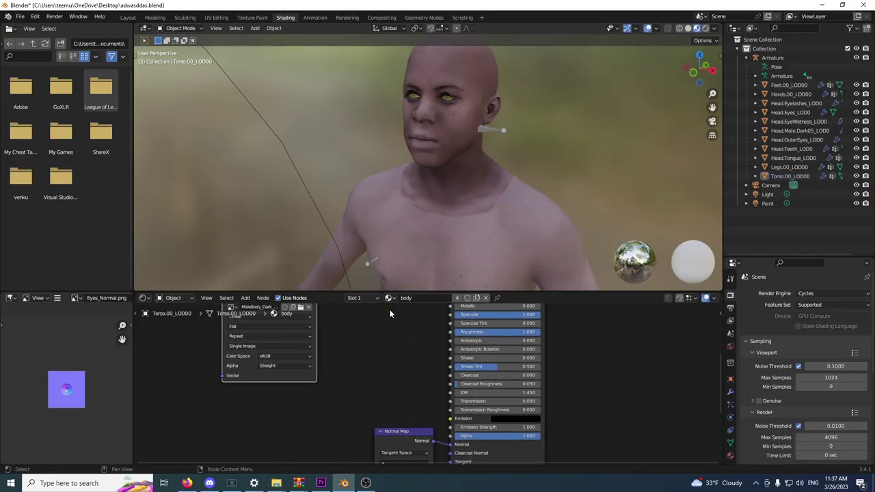
pyautogui.hotkey('alt', 'Tab')
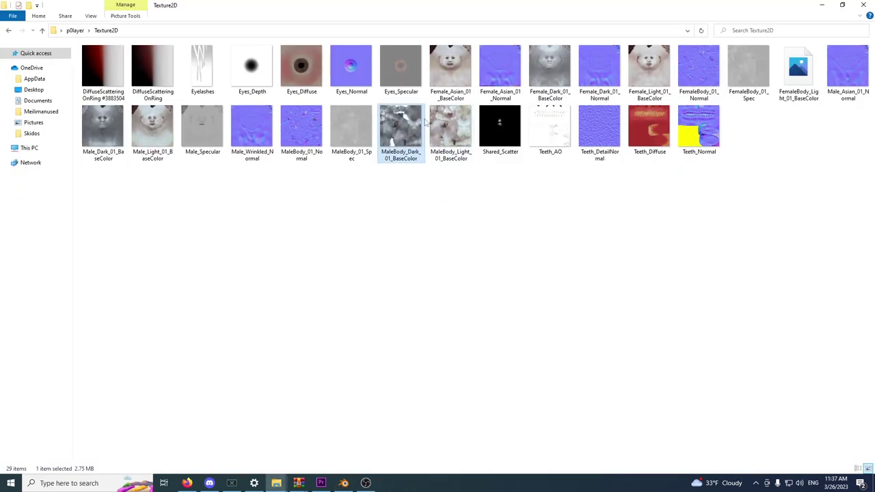
pyautogui.moveTo(348, 124); pyautogui.dragTo(369, 367)
pyautogui.hotkey('alt', 'Tab')
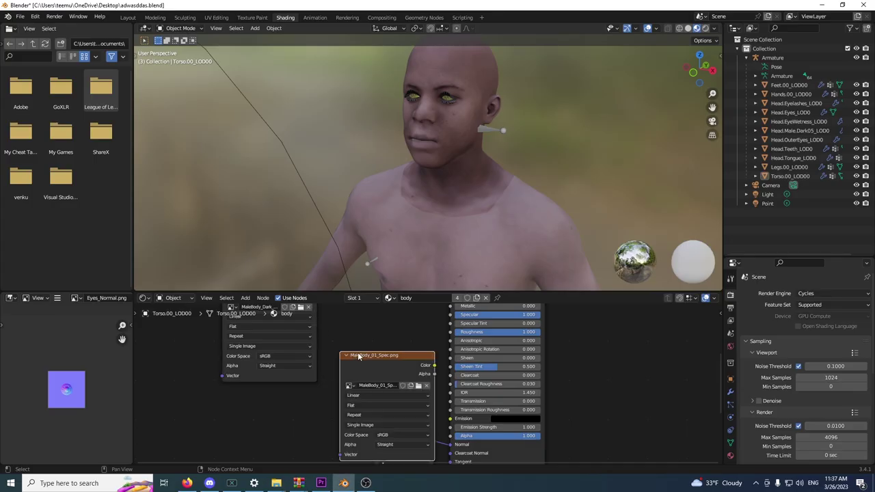
pyautogui.moveTo(429, 365); pyautogui.dragTo(452, 355)
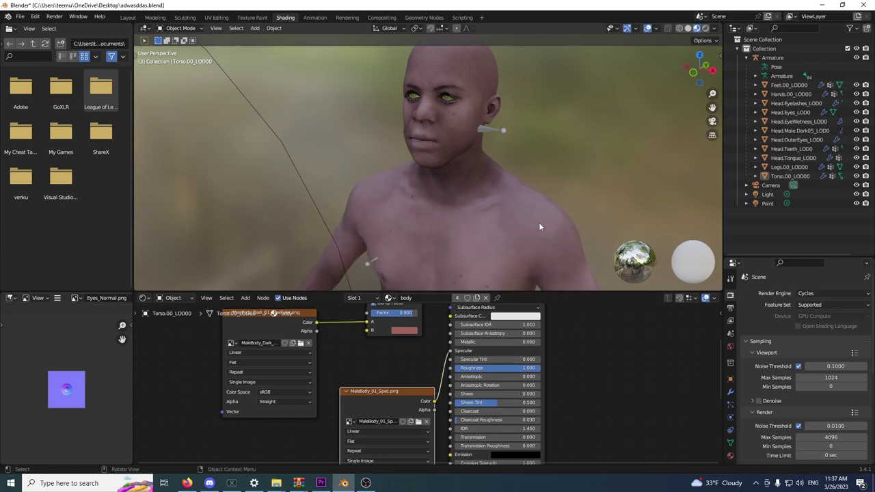
# Step: Examine the textured head and torso from the front, then look closely at the eyes and eyelashes
pyautogui.moveTo(536, 230); pyautogui.dragTo(441, 219, button='middle')
pyautogui.click(450, 281)
pyautogui.click(454, 167)
pyautogui.scroll(-5, 472, 141)
pyautogui.scroll(6, 439, 173)
pyautogui.moveTo(441, 219); pyautogui.dragTo(443, 182, button='middle')
pyautogui.click(420, 121)
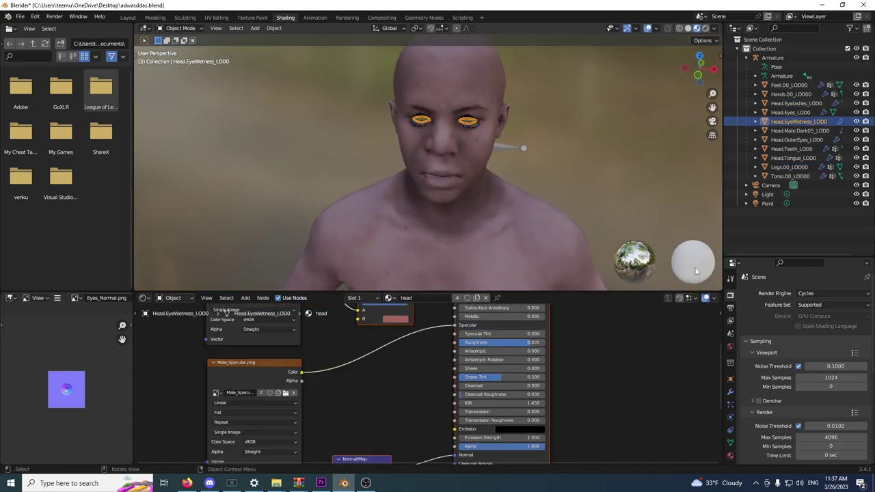
pyautogui.scroll(5, 551, 155)
pyautogui.keyDown('shift'); pyautogui.moveTo(551, 155); pyautogui.dragTo(539, 169, button='middle'); pyautogui.keyUp('shift')
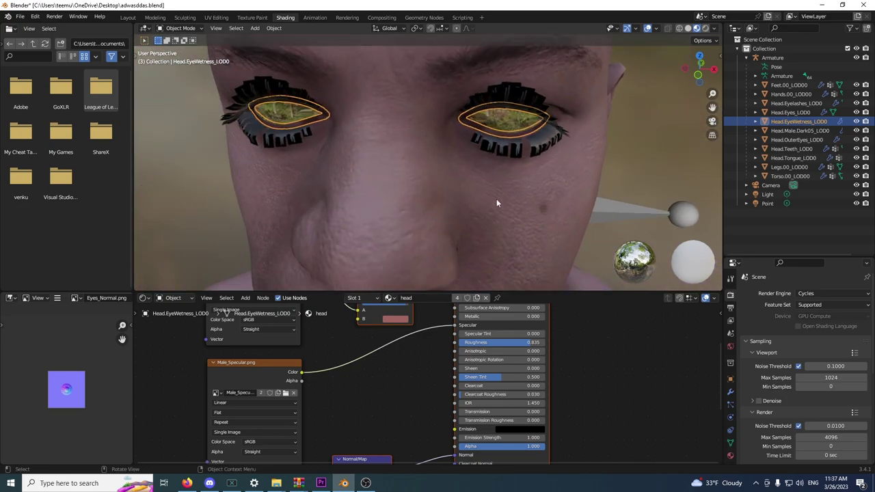
# Step: Switch the viewport to Rendered shading and check the eyes and upper body
pyautogui.press('z')
pyautogui.click(486, 149)
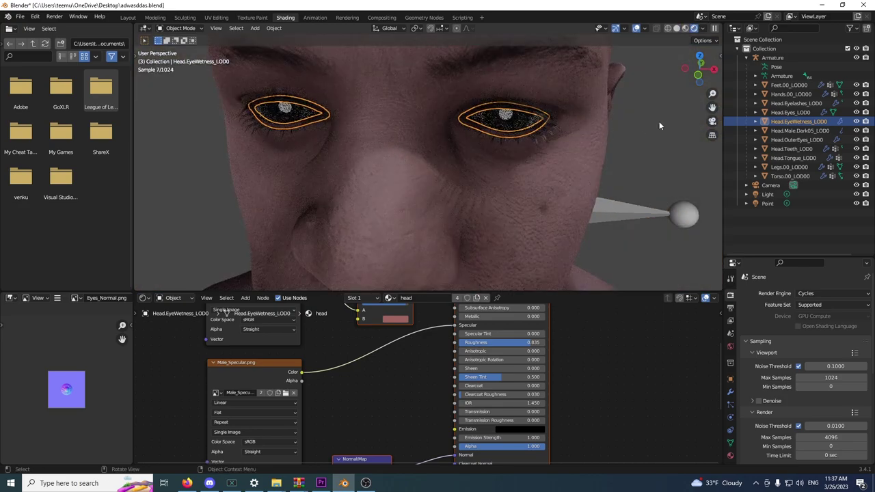
pyautogui.click(659, 123)
pyautogui.press('z')
pyautogui.click(567, 90)
pyautogui.moveTo(484, 159); pyautogui.dragTo(505, 154, button='middle')
pyautogui.scroll(-8, 516, 152)
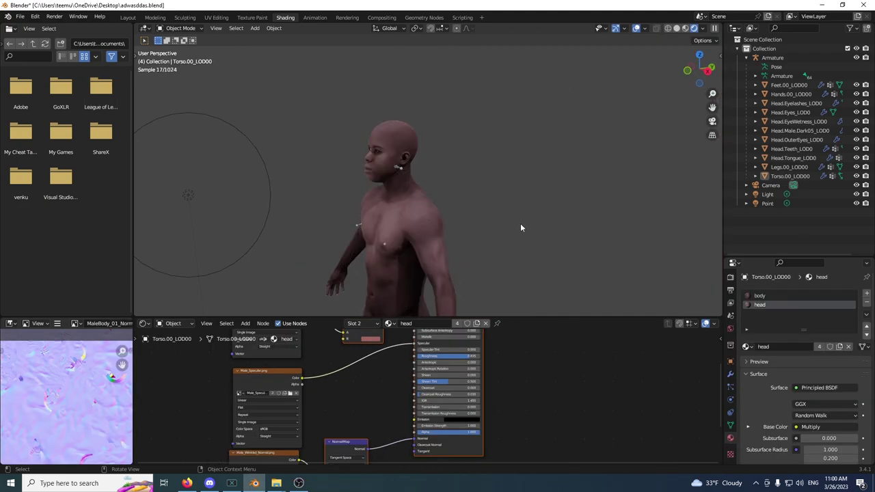
# Step: View the character from the front and select the head mesh to inspect its material nodes
pyautogui.moveTo(521, 223); pyautogui.dragTo(433, 250, button='middle')
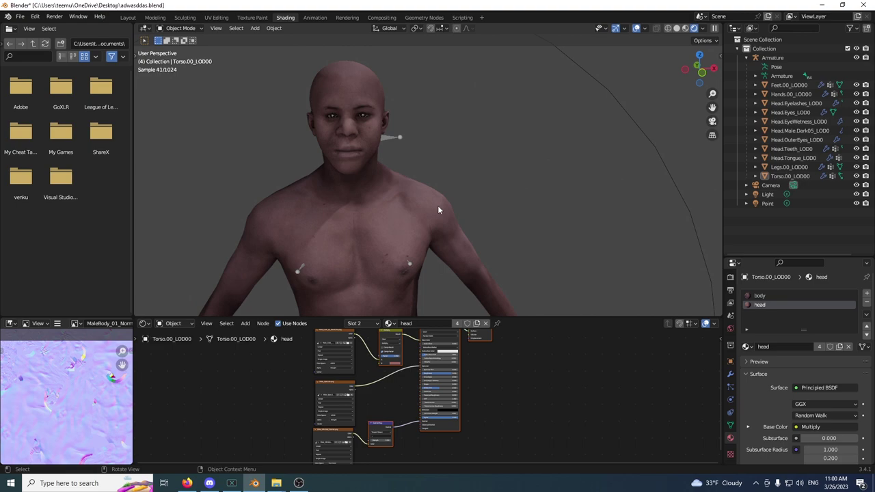
pyautogui.scroll(1, 380, 223)
pyautogui.click(376, 230)
pyautogui.click(338, 175)
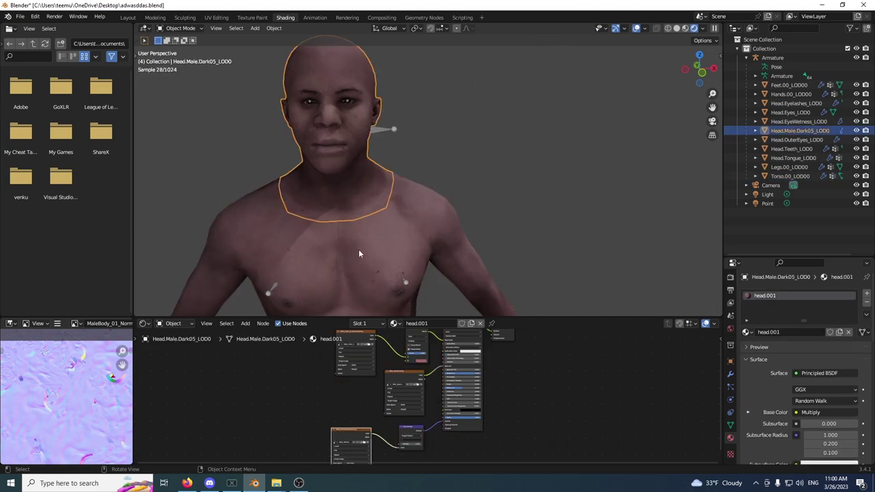
# Step: Add a third material slot to Torso.00_LOD00 and create a new material in it
pyautogui.click(358, 248)
pyautogui.click(453, 189)
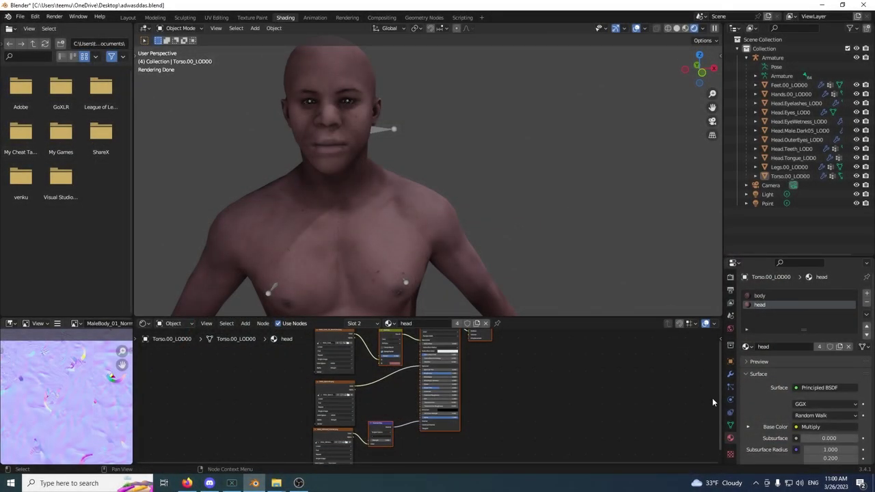
pyautogui.click(867, 294)
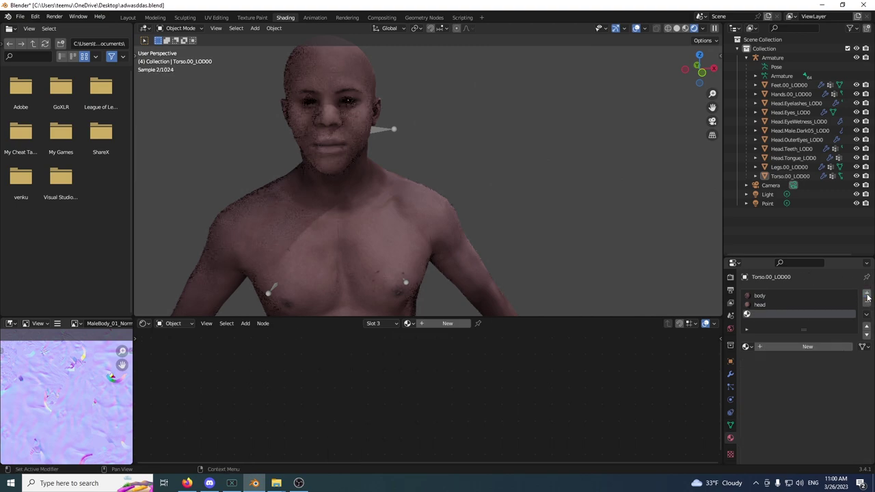
pyautogui.click(447, 323)
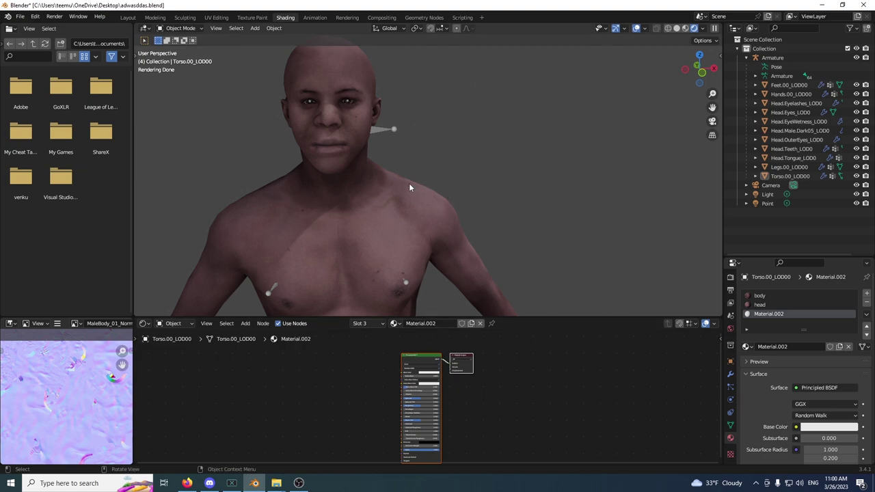
# Step: Select Head.Eyelashes_LOD0 and examine how the Eyelashes.png texture is linked to the shader in its material
pyautogui.click(368, 190)
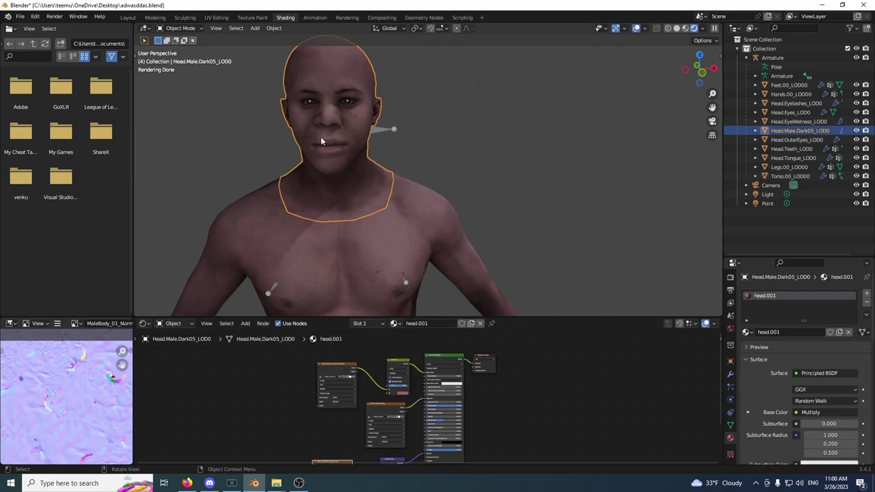
pyautogui.click(348, 103)
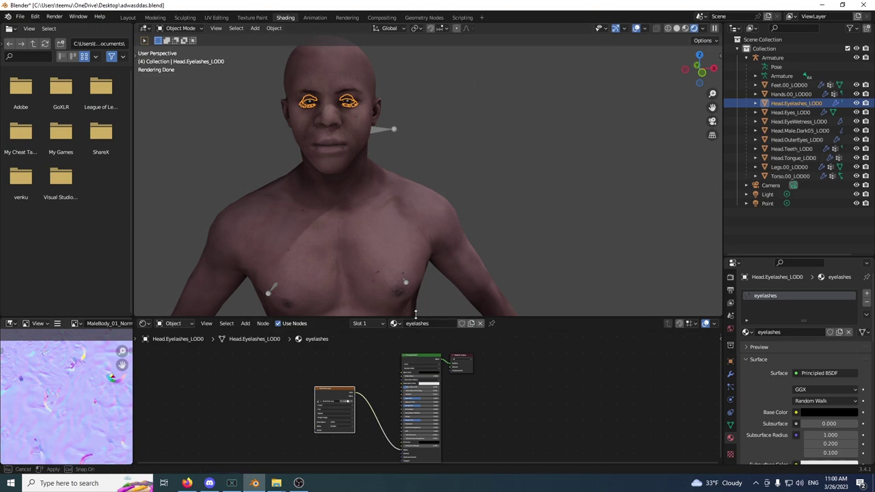
pyautogui.moveTo(417, 319); pyautogui.dragTo(414, 174)
pyautogui.scroll(5, 411, 391)
pyautogui.click(205, 233)
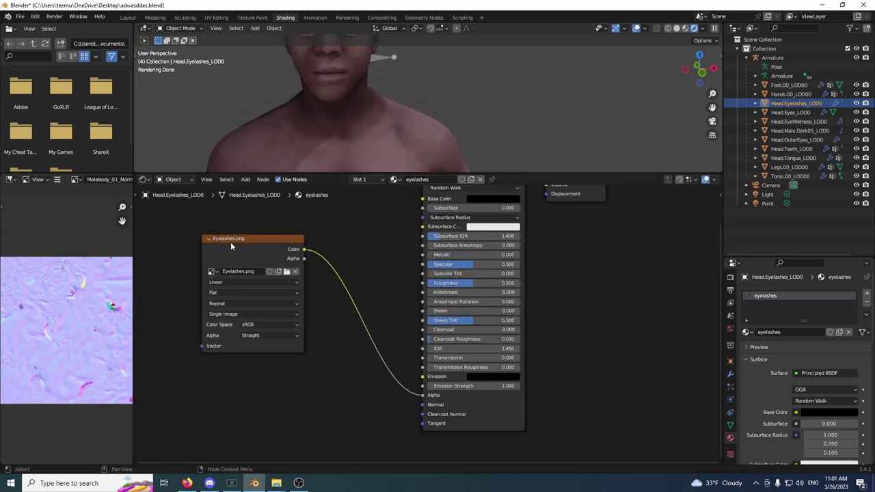
pyautogui.click(232, 242)
pyautogui.click(276, 230)
pyautogui.click(266, 249)
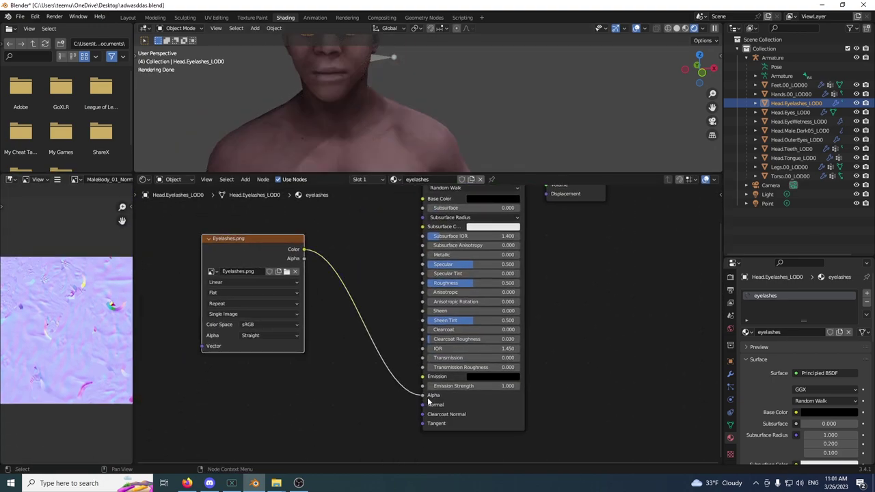
# Step: Try disconnecting the Eyelashes.png texture from the shader's Alpha while viewing the eyelashes up close
pyautogui.keyDown('shift'); pyautogui.moveTo(414, 89); pyautogui.dragTo(411, 166, button='middle'); pyautogui.keyUp('shift')
pyautogui.scroll(5, 374, 129)
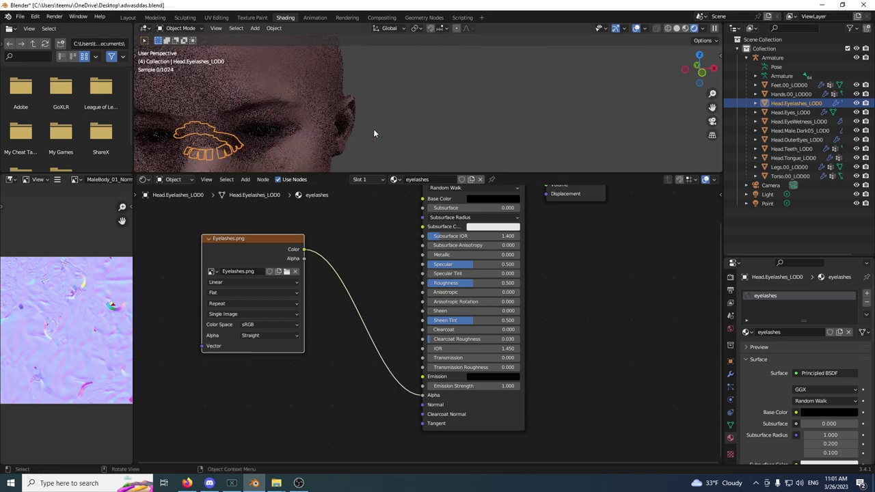
pyautogui.moveTo(298, 121); pyautogui.dragTo(363, 169, button='middle')
pyautogui.moveTo(363, 175); pyautogui.dragTo(362, 314)
pyautogui.moveTo(407, 243); pyautogui.dragTo(420, 167, button='middle')
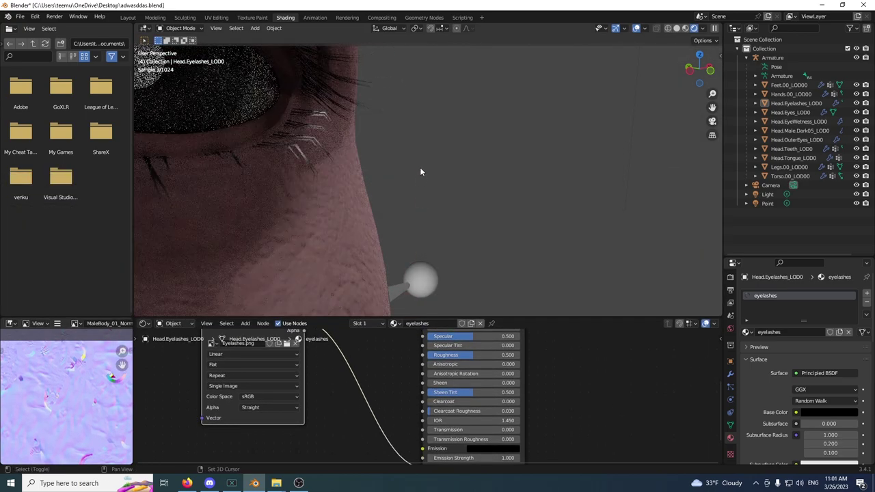
pyautogui.hotkey('ctrl', 'z')
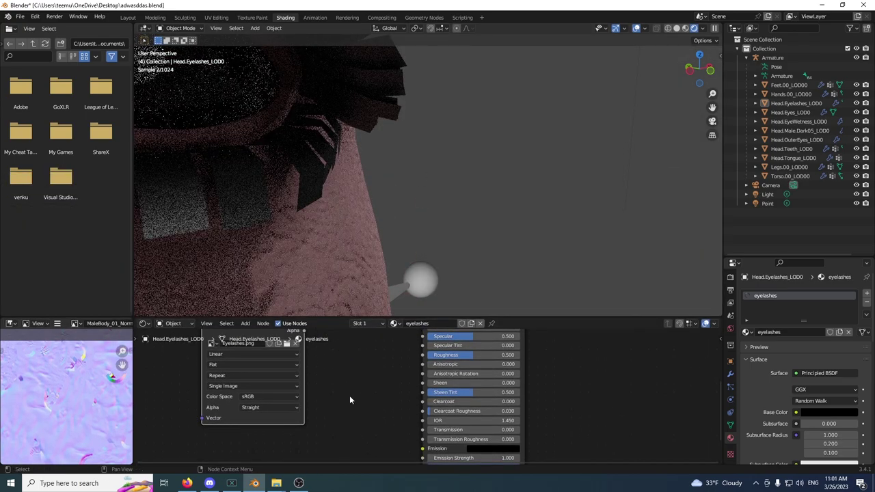
pyautogui.hotkey('ctrl', 'z')
# Step: Select Head.OuterEyes_LOD0 and examine the Glass BSDF setup of its outereyes material
pyautogui.moveTo(354, 223); pyautogui.dragTo(396, 206, button='middle')
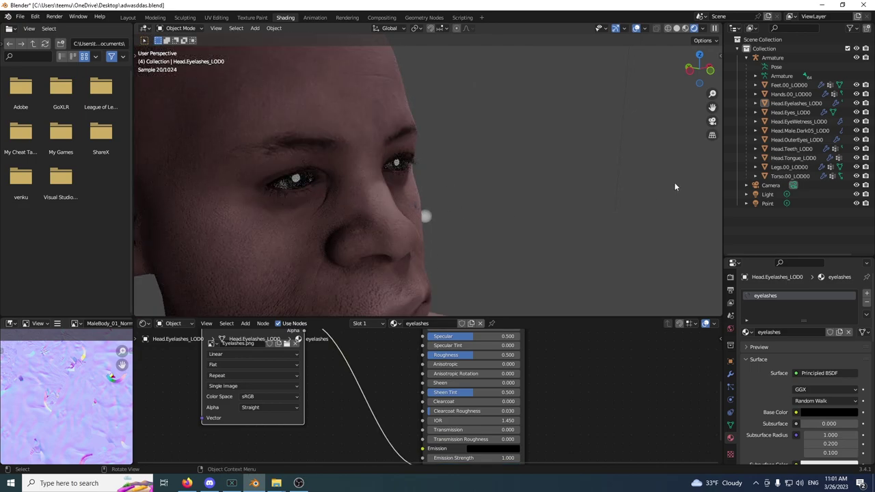
pyautogui.click(794, 157)
pyautogui.click(796, 139)
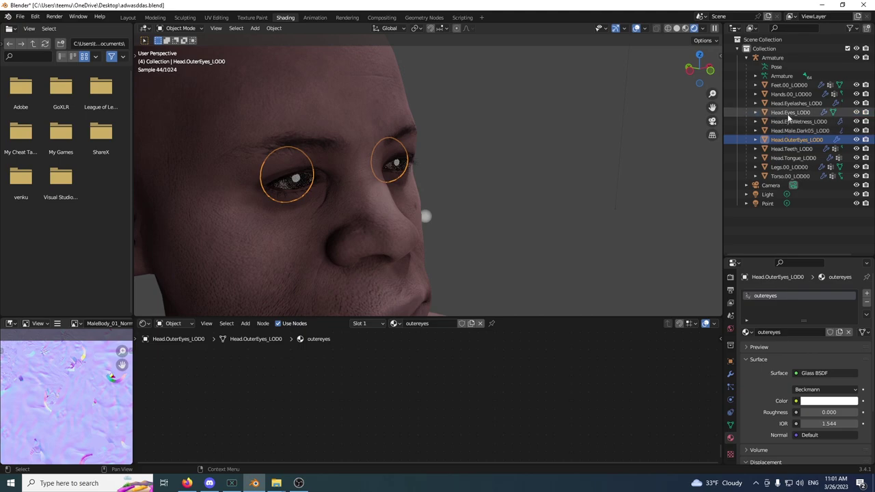
pyautogui.click(789, 114)
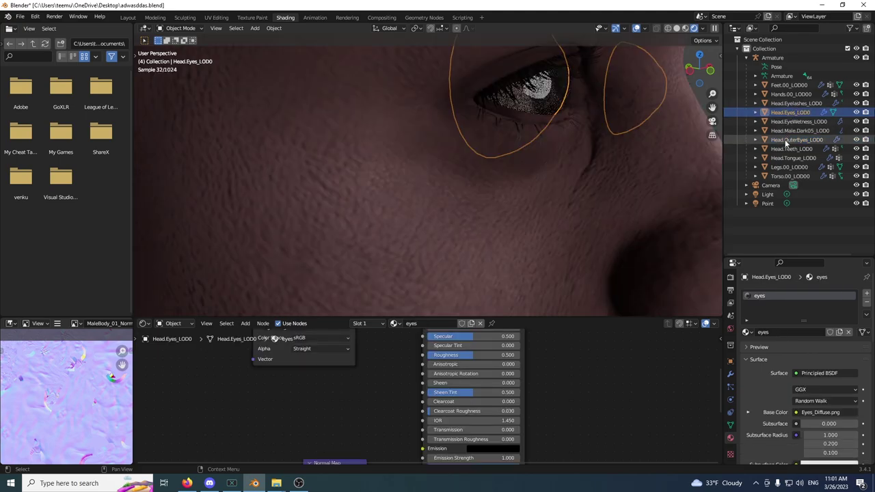
pyautogui.click(785, 141)
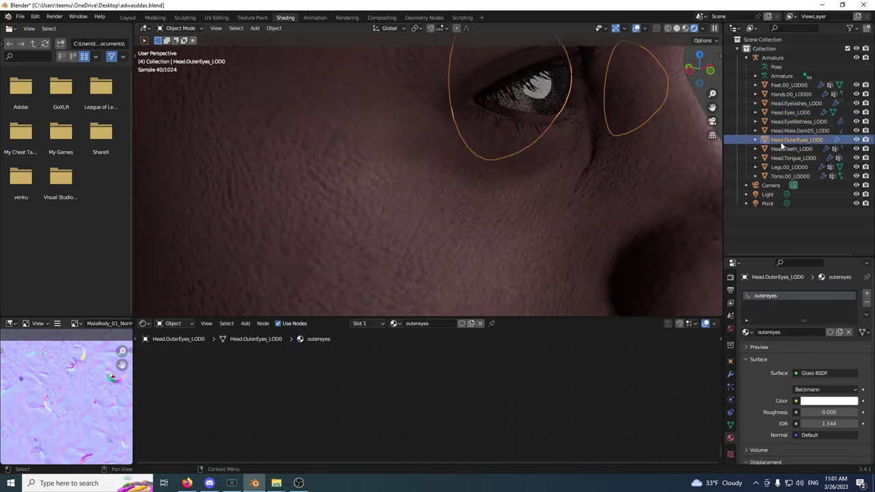
pyautogui.moveTo(538, 317); pyautogui.dragTo(537, 145)
pyautogui.moveTo(479, 254); pyautogui.dragTo(357, 338, button='middle')
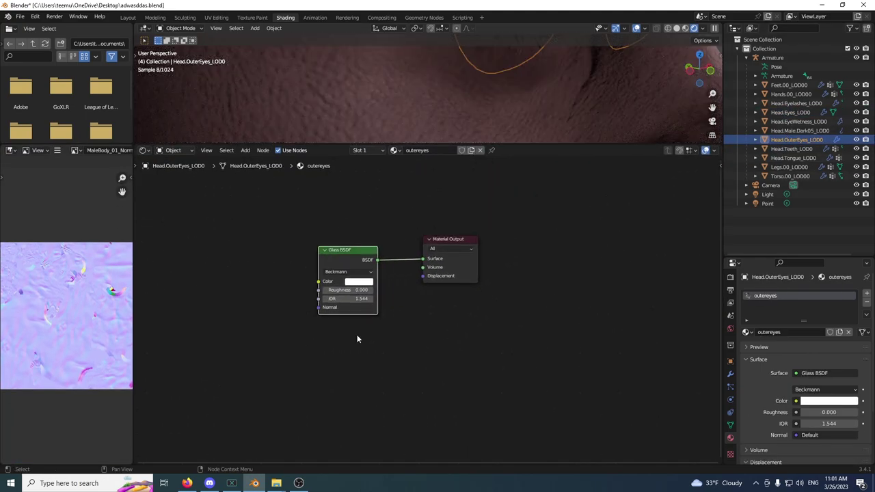
pyautogui.scroll(2, 381, 293)
pyautogui.click(368, 215)
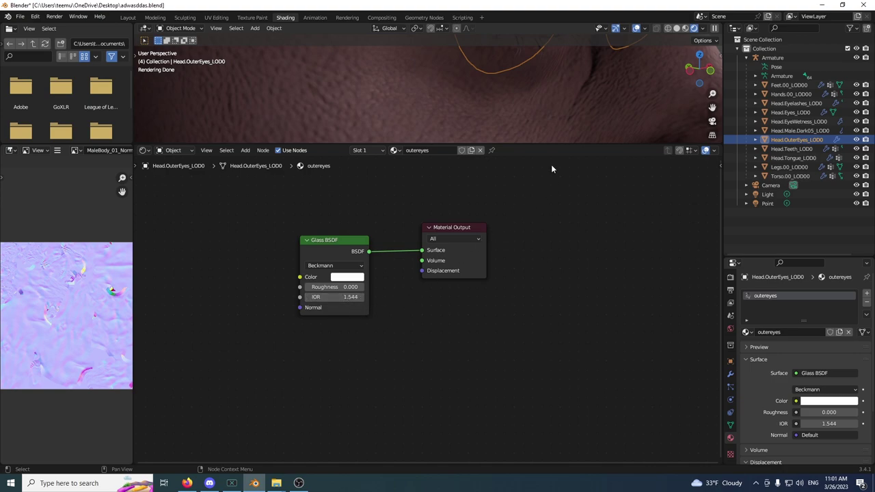
# Step: Select Head.Eyes_LOD0 and examine the texture and shader nodes of its eyes material
pyautogui.moveTo(559, 145); pyautogui.dragTo(547, 292)
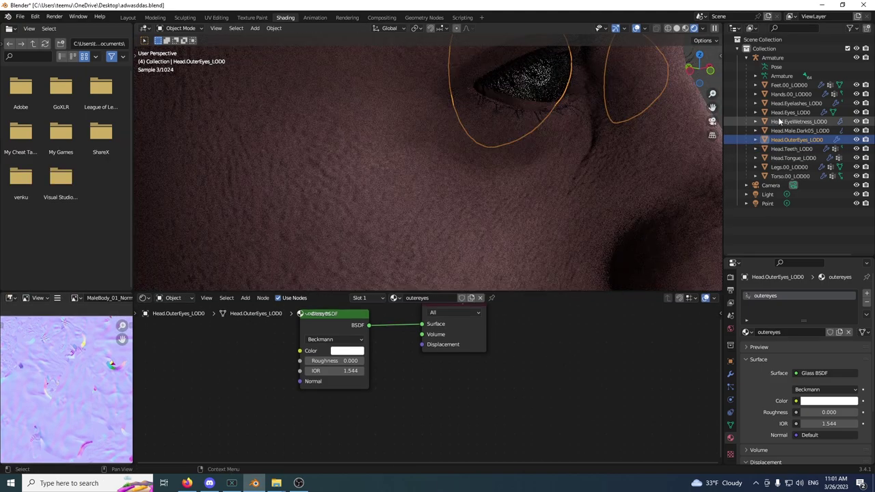
pyautogui.click(786, 112)
pyautogui.press('Home')
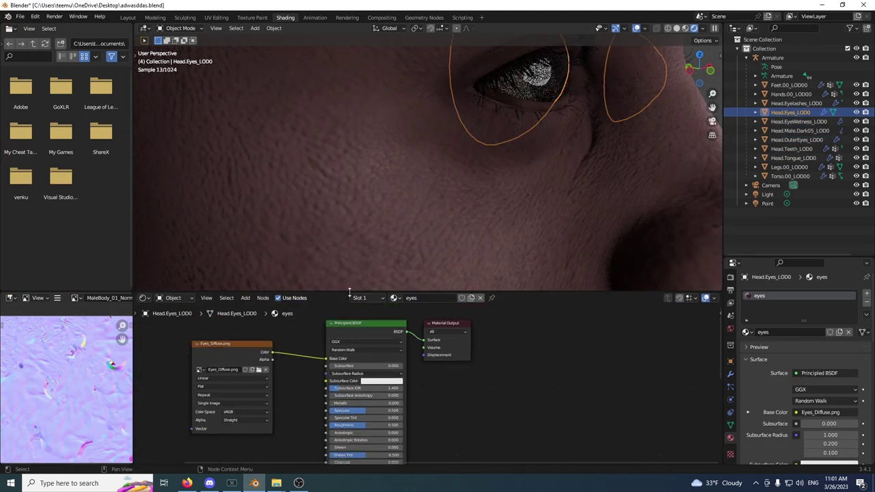
pyautogui.moveTo(350, 293); pyautogui.dragTo(362, 219)
pyautogui.moveTo(303, 341); pyautogui.dragTo(341, 274, button='middle')
pyautogui.scroll(-1, 294, 346)
pyautogui.moveTo(328, 330); pyautogui.dragTo(393, 305, button='middle')
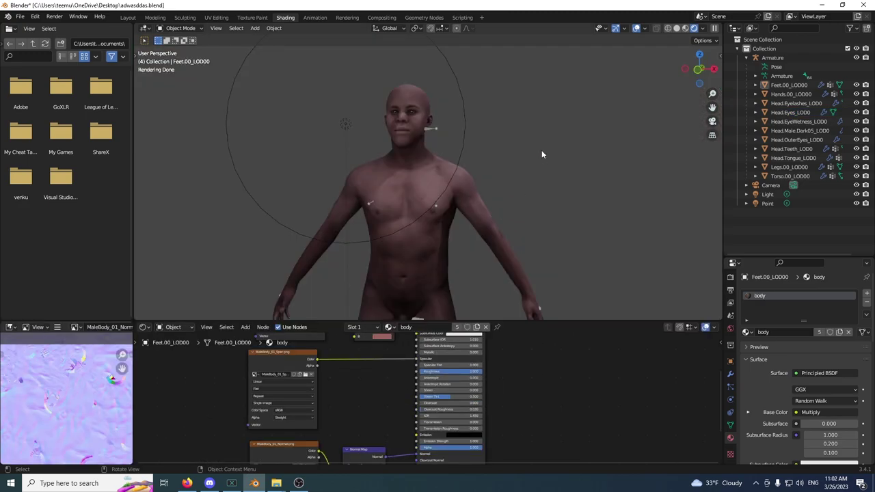